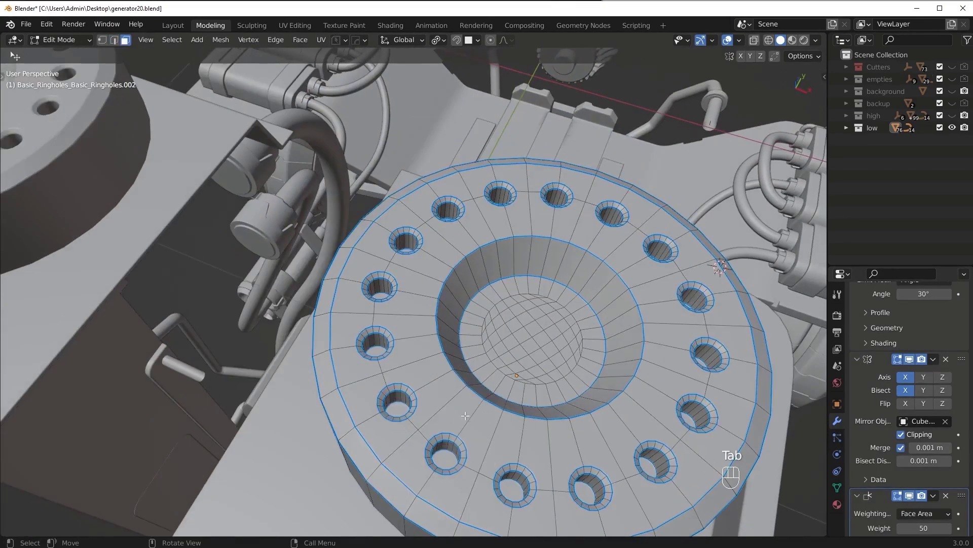
Step: Brush-select the bolt-hole faces on the ring, grow the selection into the holes and delete them
{"action": "middle_click_drag", "start_coordinate": [453, 395], "coordinate": [396, 404], "text": "shift"}
{"action": "key", "text": "alt+z"}
{"action": "key", "text": "alt+z"}
{"action": "key", "text": "c"}
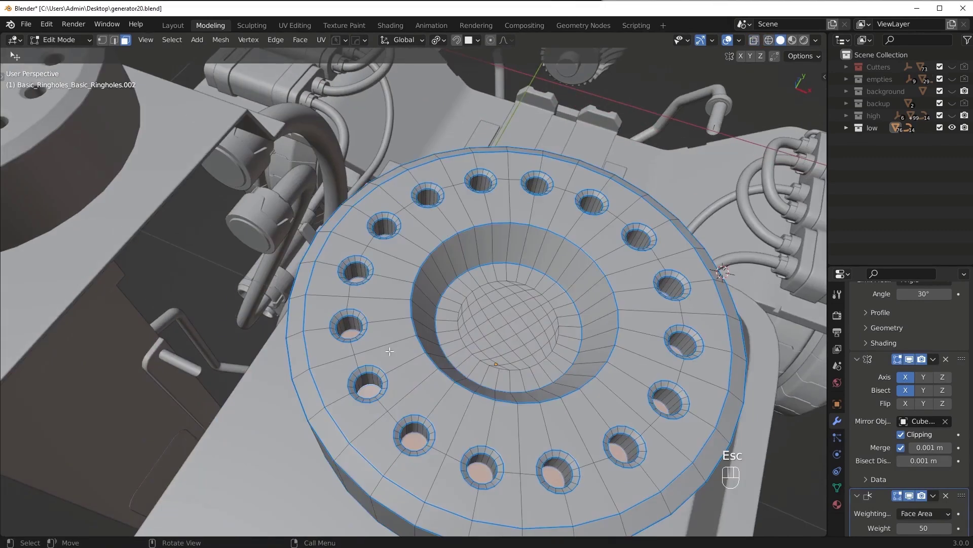
{"action": "left_click", "coordinate": [172, 39]}
{"action": "key", "text": "ctrl+KP_Add"}
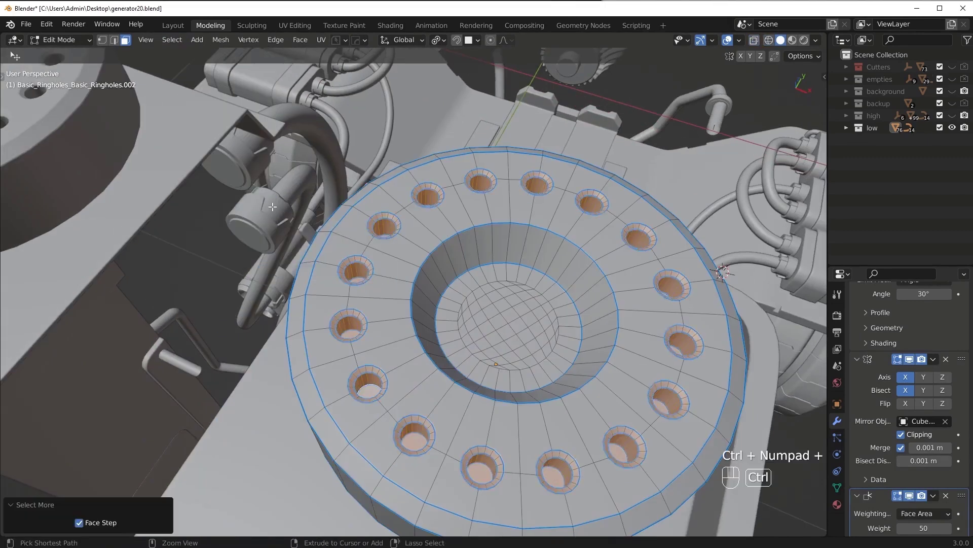
{"action": "key", "text": "ctrl+KP_Add"}
{"action": "left_click", "coordinate": [172, 40]}
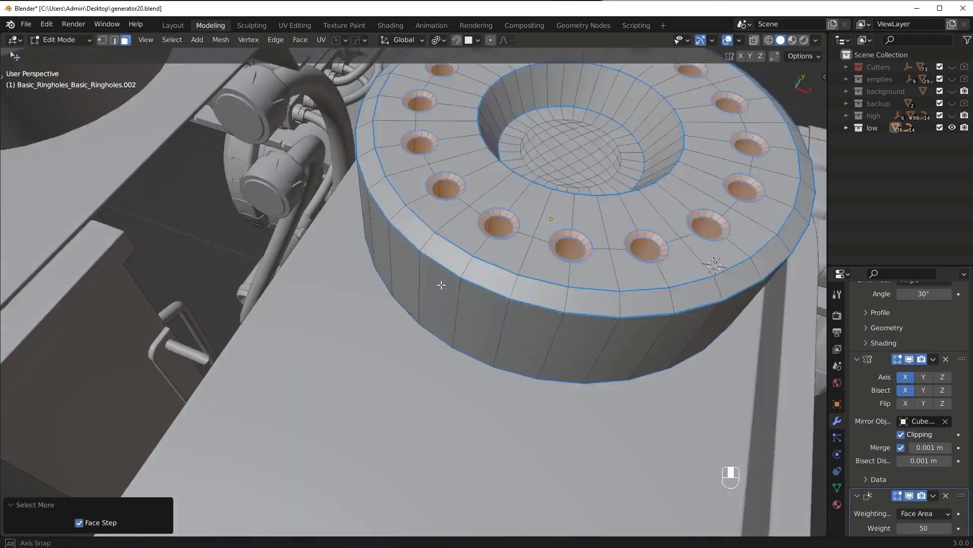
{"action": "middle_click_drag", "start_coordinate": [396, 304], "coordinate": [485, 265]}
{"action": "key", "text": "ctrl+KP_Subtract"}
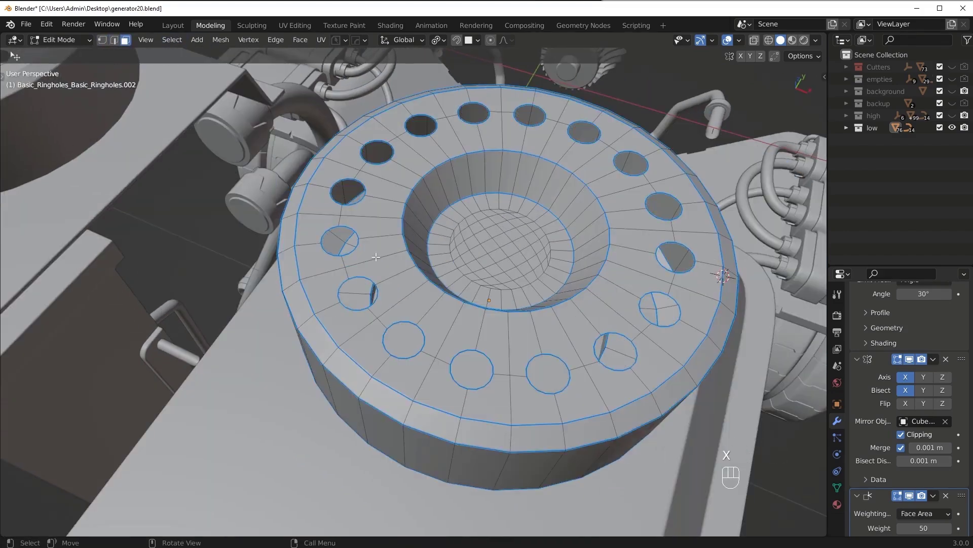
Step: Close the open hole rims and dissolve them into a plain ring surface
{"action": "middle_click_drag", "start_coordinate": [375, 257], "coordinate": [426, 274]}
{"action": "key", "text": "1"}
{"action": "left_click", "coordinate": [560, 355], "text": "alt"}
{"action": "middle_click_drag", "start_coordinate": [560, 355], "coordinate": [366, 305]}
{"action": "key", "text": "shift+g"}
{"action": "left_click", "coordinate": [455, 330]}
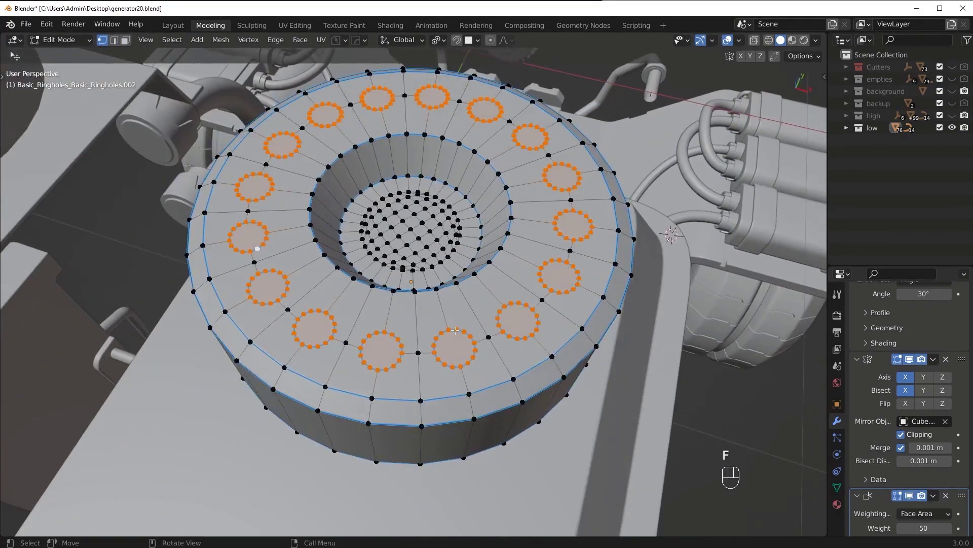
{"action": "key", "text": "ctrl+x"}
{"action": "mouse_move", "coordinate": [455, 330]}
{"action": "middle_mouse_down"}
{"action": "mouse_move", "coordinate": [356, 272]}
{"action": "mouse_move", "coordinate": [426, 289]}
{"action": "middle_mouse_up"}
Step: Run Clean Mesh on the whole ring from the Q quick menu and isolate it to inspect
{"action": "key", "text": "a"}
{"action": "key", "text": "3"}
{"action": "key", "text": "ctrl+z"}
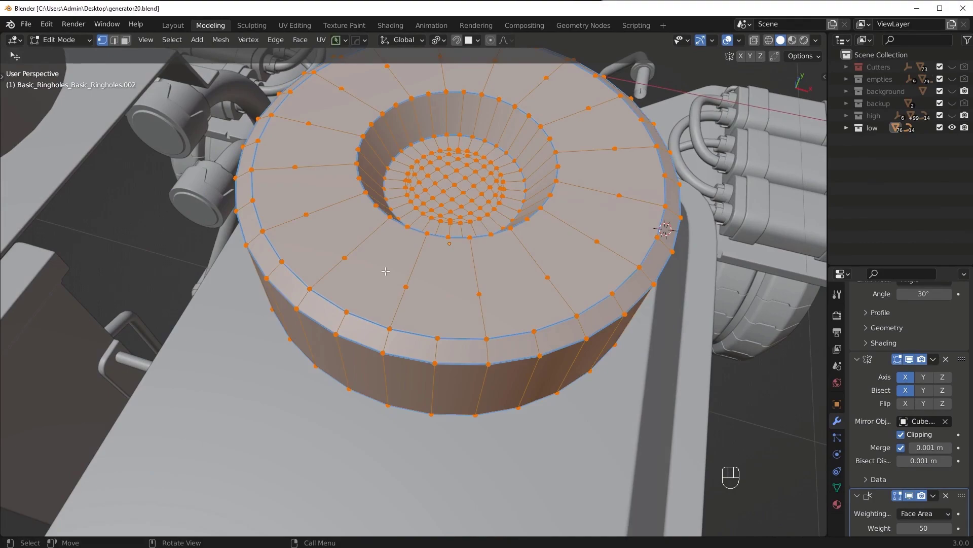
{"action": "key", "text": "alt+a"}
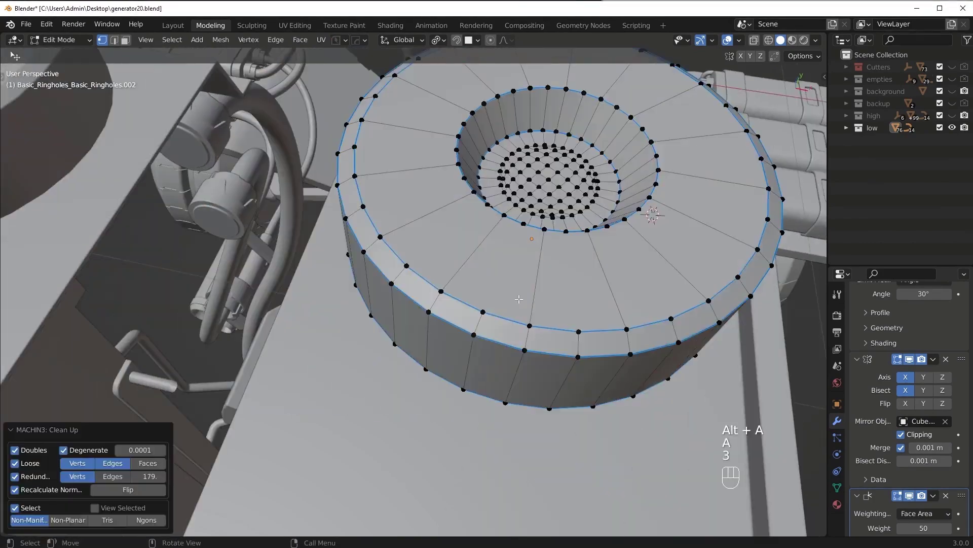
{"action": "key", "text": "ctrl+z"}
{"action": "key", "text": "q"}
{"action": "left_click", "coordinate": [445, 422]}
{"action": "scroll", "coordinate": [496, 218], "scroll_direction": "down", "scroll_amount": 8}
{"action": "key", "text": "KP_Decimal"}
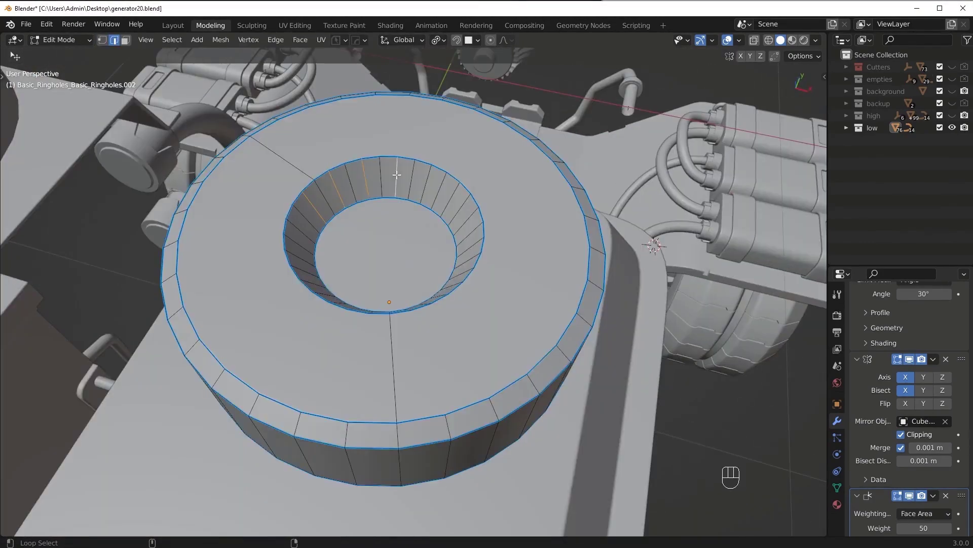
{"action": "key", "text": "KP_Divide"}
{"action": "scroll", "coordinate": [482, 354], "scroll_direction": "up", "scroll_amount": 3}
{"action": "scroll", "coordinate": [450, 348], "scroll_direction": "up", "scroll_amount": 4}
Step: Dissolve the stray leftover vertices on the ring and leave the isolated view
{"action": "key", "text": "2"}
{"action": "mouse_move", "coordinate": [450, 347]}
{"action": "middle_mouse_down"}
{"action": "mouse_move", "coordinate": [457, 304]}
{"action": "mouse_move", "coordinate": [384, 302]}
{"action": "middle_mouse_up"}
{"action": "scroll", "coordinate": [457, 305], "scroll_direction": "down", "scroll_amount": 5}
{"action": "key", "text": "ctrl+x"}
{"action": "key", "text": "Tab"}
{"action": "key", "text": "KP_Divide"}
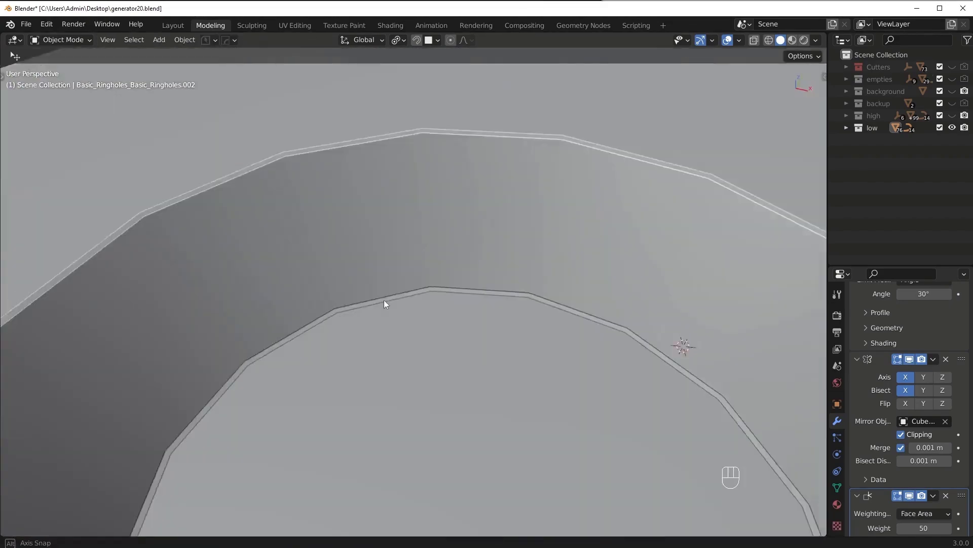
{"action": "scroll", "coordinate": [384, 305], "scroll_direction": "down", "scroll_amount": 5}
{"action": "key", "text": "Tab"}
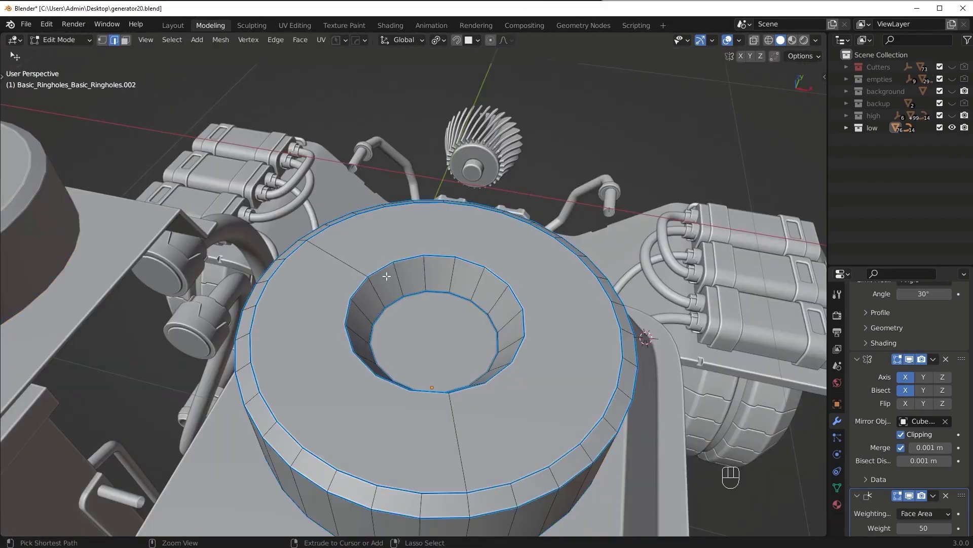
Step: Dissolve an unneeded edge loop on the curved plate part
{"action": "key", "text": "Tab"}
{"action": "left_click", "coordinate": [375, 253]}
{"action": "key", "text": "Tab"}
{"action": "scroll", "coordinate": [471, 399], "scroll_direction": "up", "scroll_amount": 5}
{"action": "scroll", "coordinate": [471, 400], "scroll_direction": "down", "scroll_amount": 5}
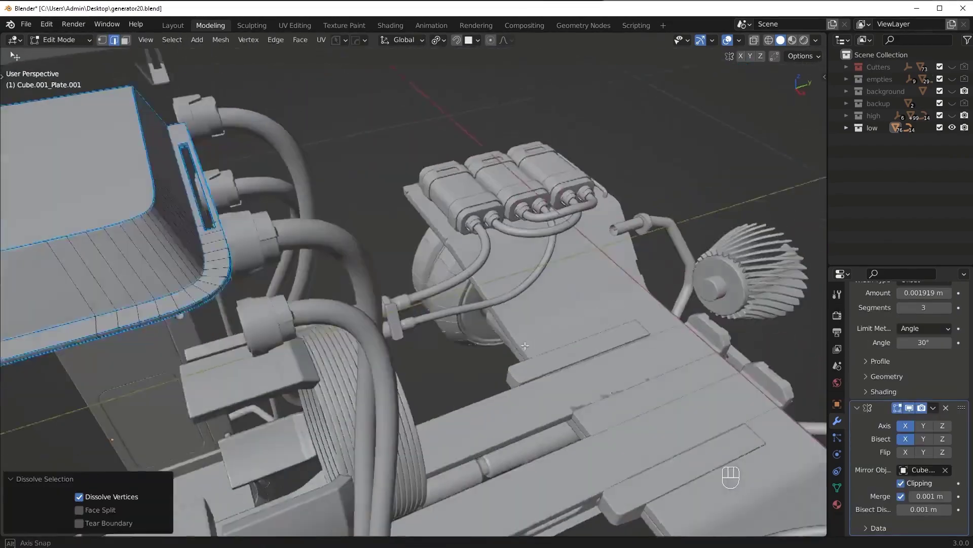
{"action": "middle_click_drag", "start_coordinate": [471, 399], "coordinate": [479, 319]}
{"action": "left_click", "coordinate": [479, 320], "text": "alt"}
{"action": "key", "text": "ctrl+x"}
{"action": "scroll", "coordinate": [486, 298], "scroll_direction": "down", "scroll_amount": 3}
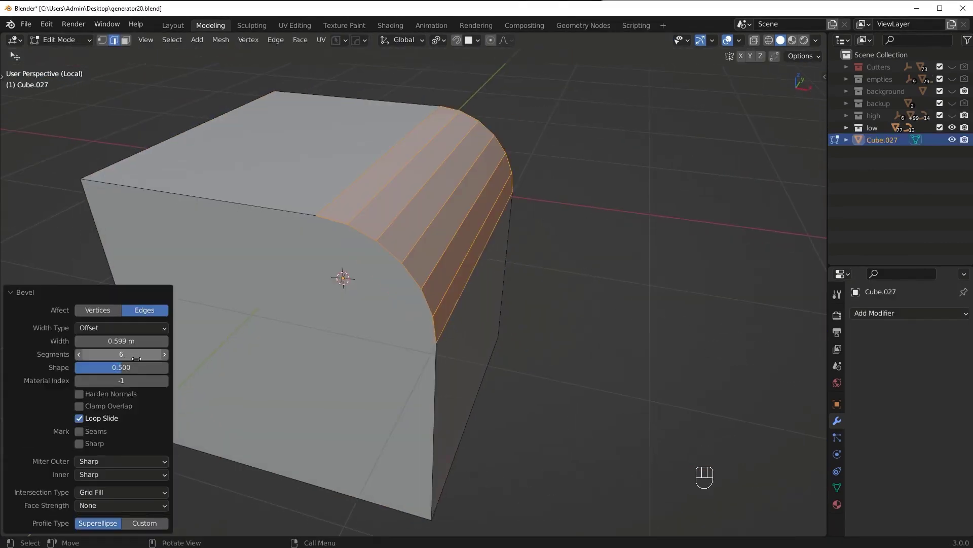
Step: Dissolve the test cube's bevelled edges, undo it, and select an edge loop on the cutout frame
{"action": "middle_click_drag", "start_coordinate": [420, 231], "coordinate": [423, 229]}
{"action": "key", "text": "ctrl+x"}
{"action": "key", "text": "ctrl+z"}
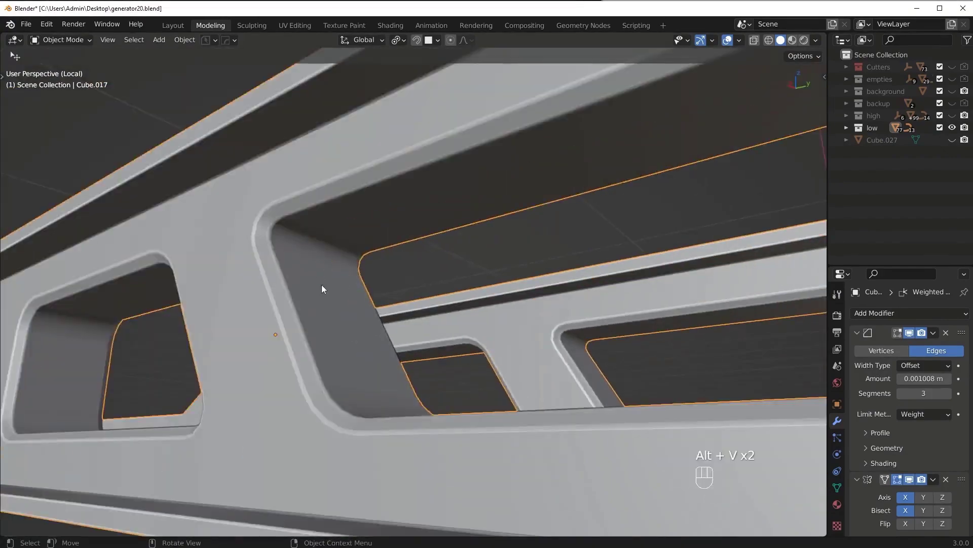
{"action": "left_click", "coordinate": [409, 282], "text": "alt+shift"}
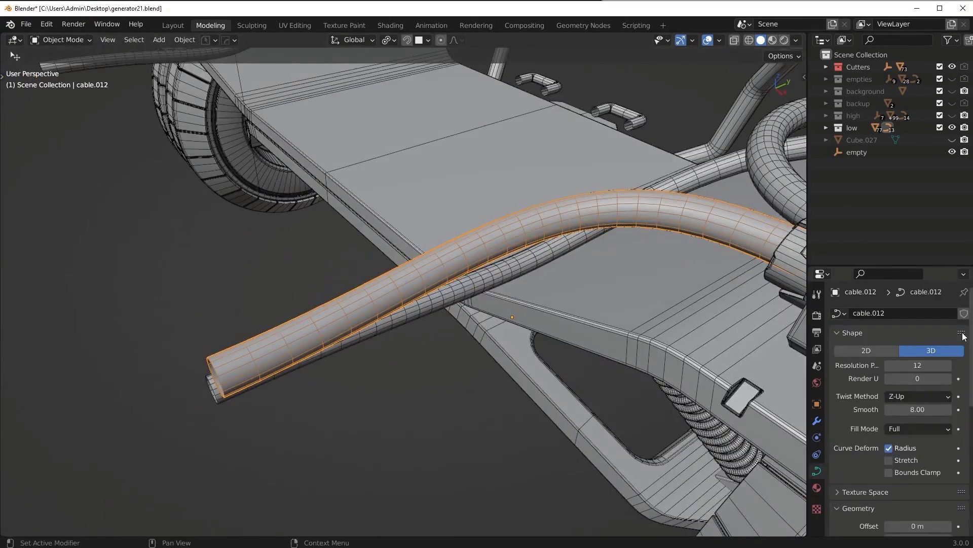
{"action": "scroll", "coordinate": [898, 410], "scroll_direction": "down", "scroll_amount": 5}
{"action": "scroll", "coordinate": [897, 411], "scroll_direction": "up", "scroll_amount": 5}
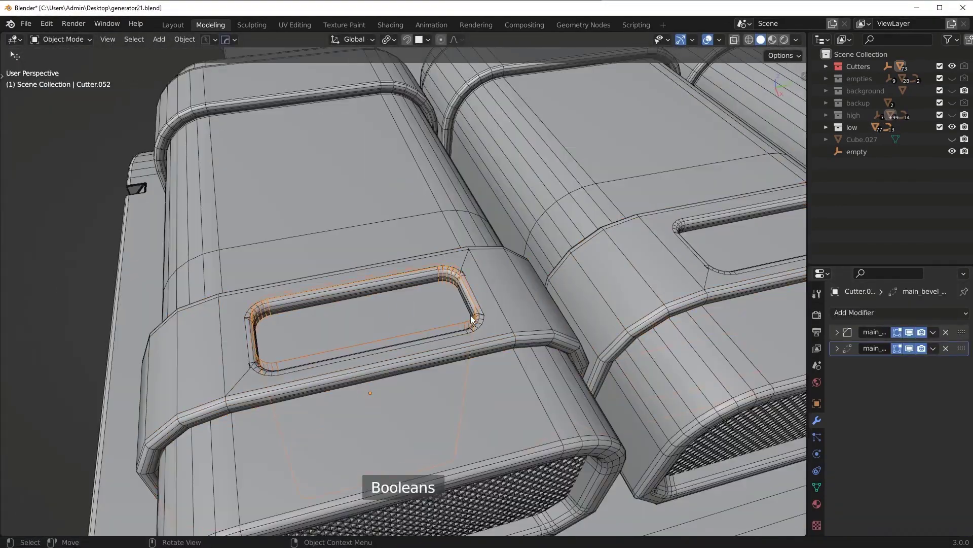
Step: Lower the Segments count in the plate object's Bevel modifier
{"action": "left_click", "coordinate": [837, 332]}
{"action": "left_click", "coordinate": [559, 346]}
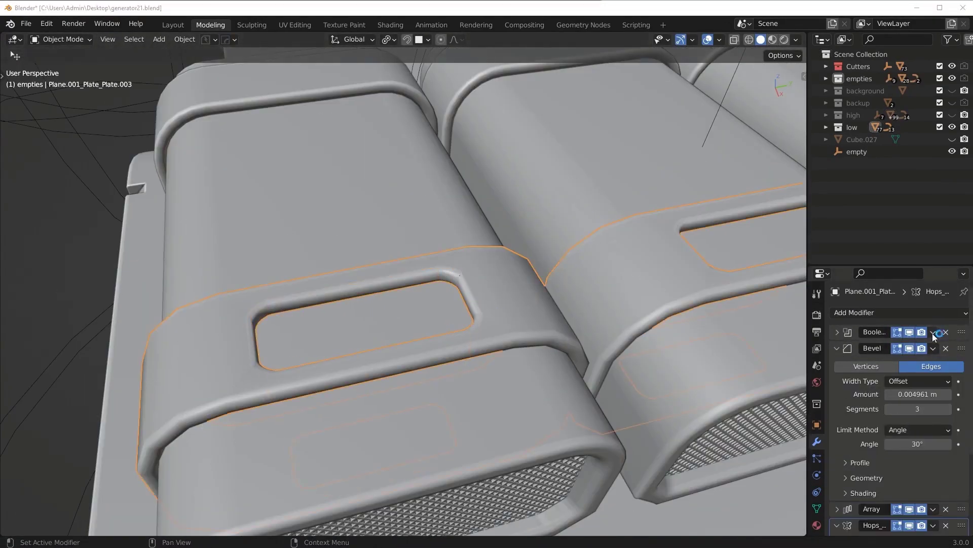
{"action": "left_click", "coordinate": [886, 391]}
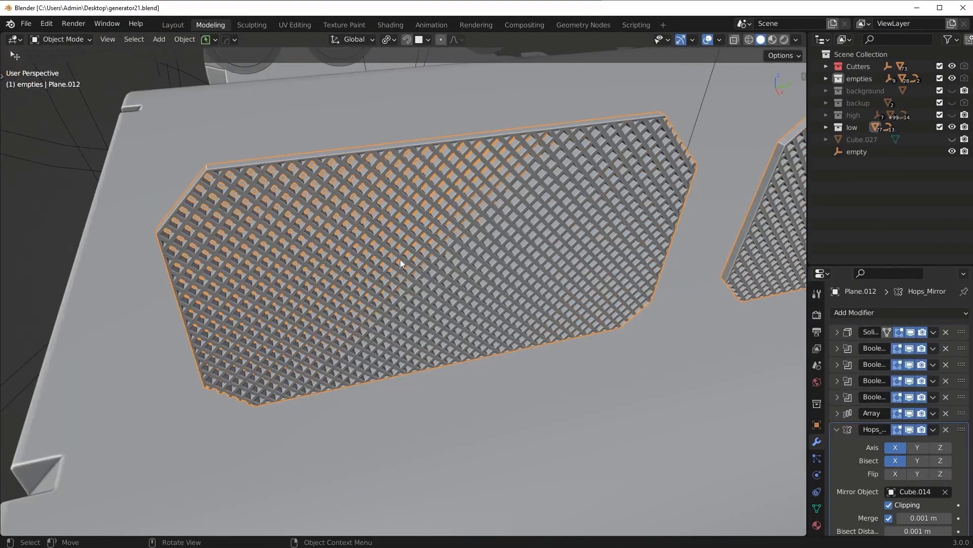
Step: Add a new plane in side view over the grilles and scale it down to the grille's height
{"action": "key", "text": "shift+s"}
{"action": "key", "text": "slash"}
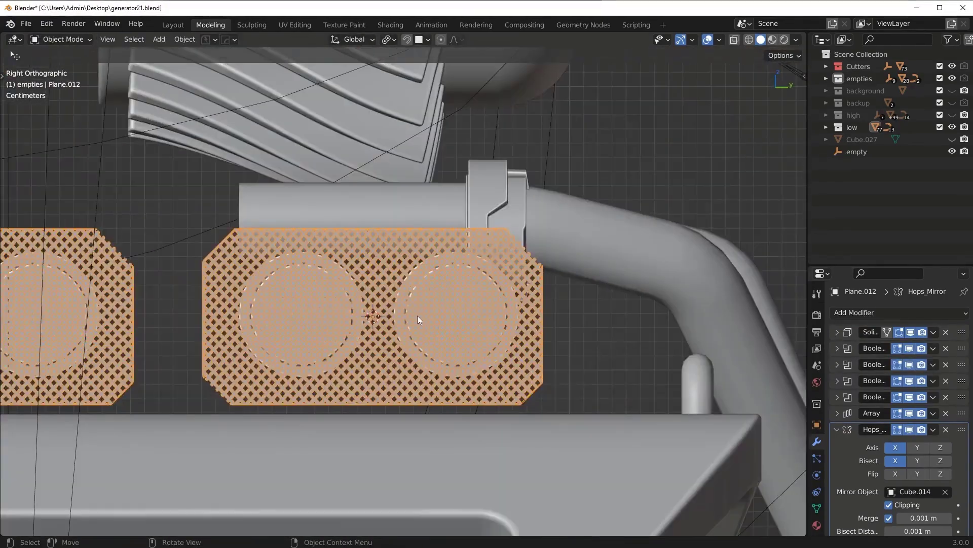
{"action": "key", "text": "alt+a"}
{"action": "key", "text": "shift+a"}
{"action": "left_click", "coordinate": [662, 258]}
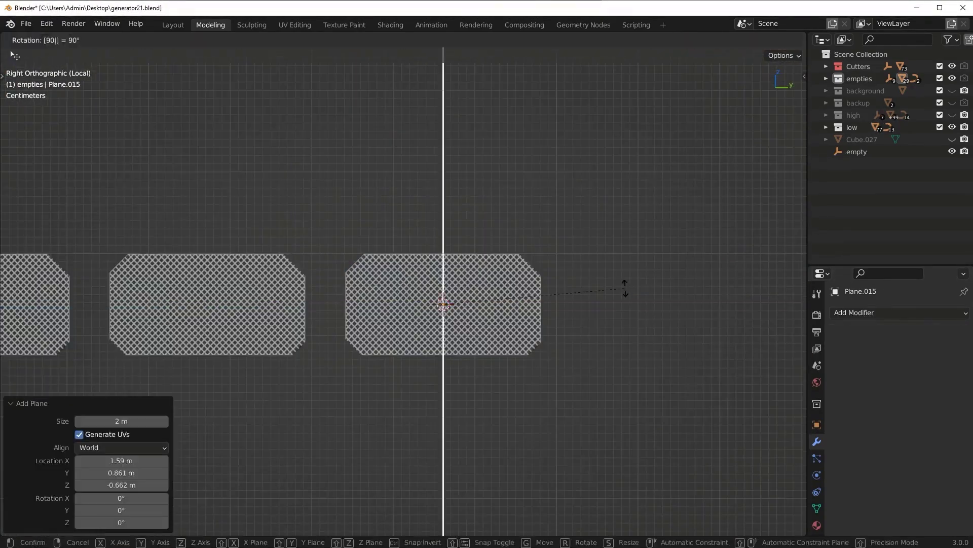
{"action": "key", "text": "s"}
{"action": "left_click", "coordinate": [561, 302]}
{"action": "scroll", "coordinate": [560, 301], "scroll_direction": "up", "scroll_amount": 2}
{"action": "key", "text": "s"}
{"action": "key", "text": "z"}
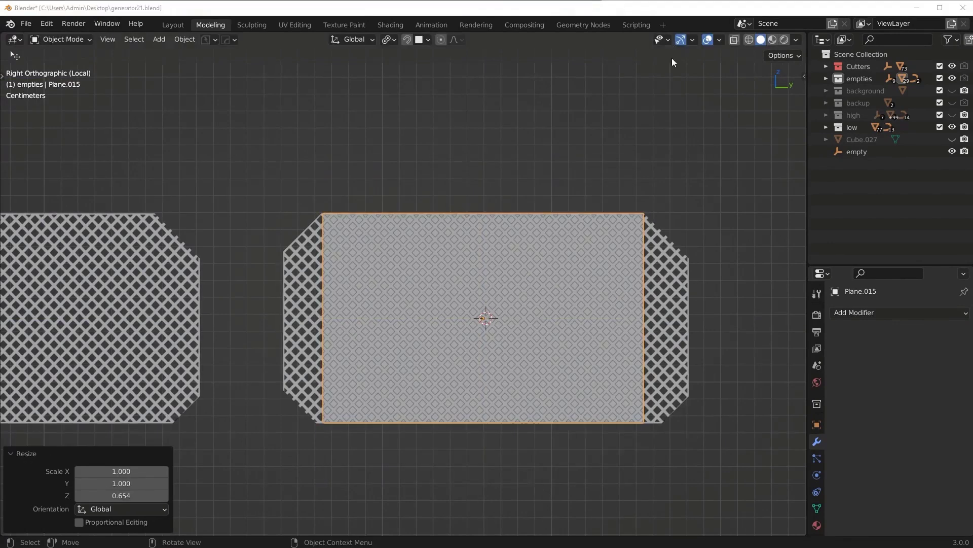
Step: Add horizontal loop cuts and move the edges to match the grille's chamfered outline
{"action": "key", "text": "Tab"}
{"action": "key", "text": "ctrl+r"}
{"action": "scroll", "coordinate": [619, 358], "scroll_direction": "up", "scroll_amount": 1}
{"action": "left_click", "coordinate": [620, 358]}
{"action": "key", "text": "s"}
{"action": "left_click", "coordinate": [692, 330]}
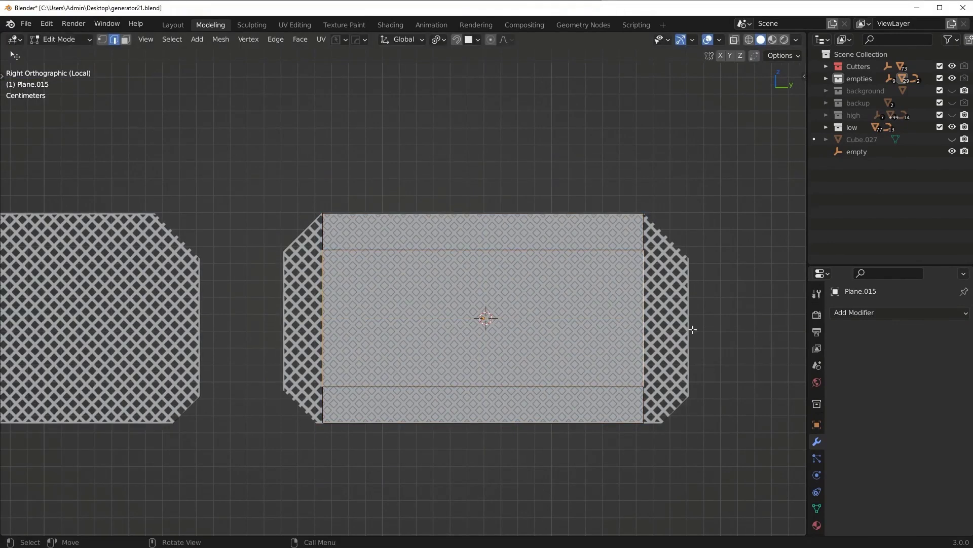
{"action": "left_click", "coordinate": [672, 350]}
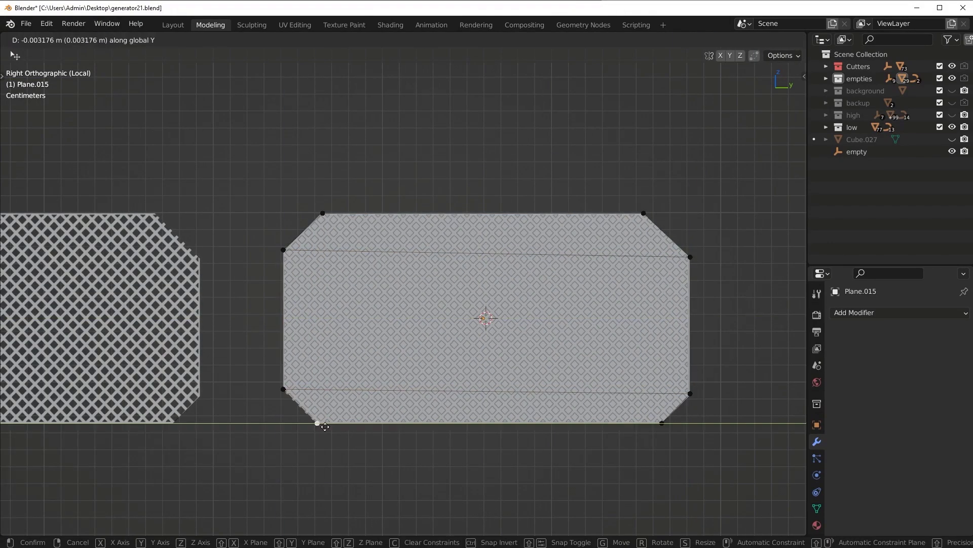
{"action": "left_click", "coordinate": [325, 426]}
Step: Give the new plane thickness with a Solidify modifier
{"action": "key", "text": "Tab"}
{"action": "middle_click_drag", "start_coordinate": [325, 426], "coordinate": [434, 326]}
{"action": "key", "text": "KP_Decimal"}
{"action": "right_click", "coordinate": [542, 392]}
{"action": "left_click", "coordinate": [589, 404]}
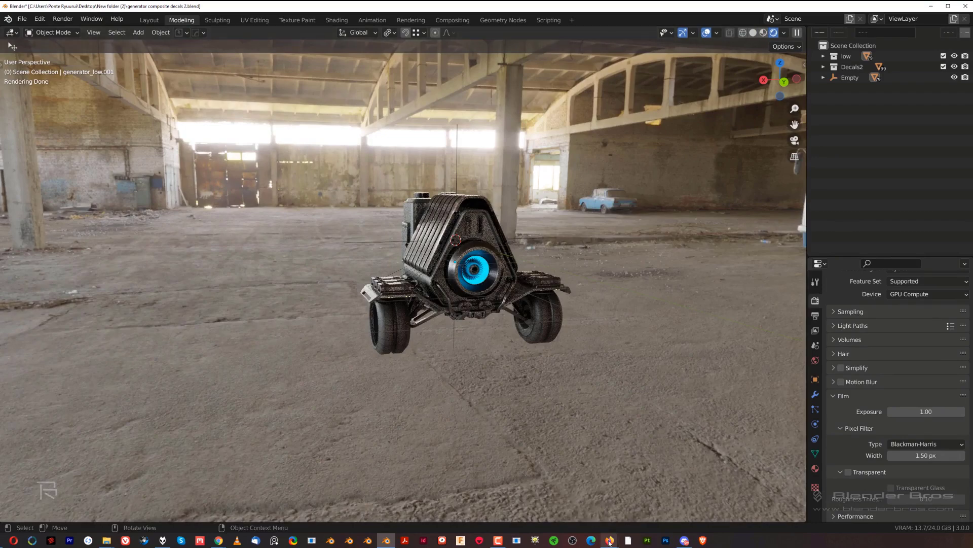
Step: Open the Old Bus Depot HDRI page and its download options menu
{"action": "left_click", "coordinate": [609, 541]}
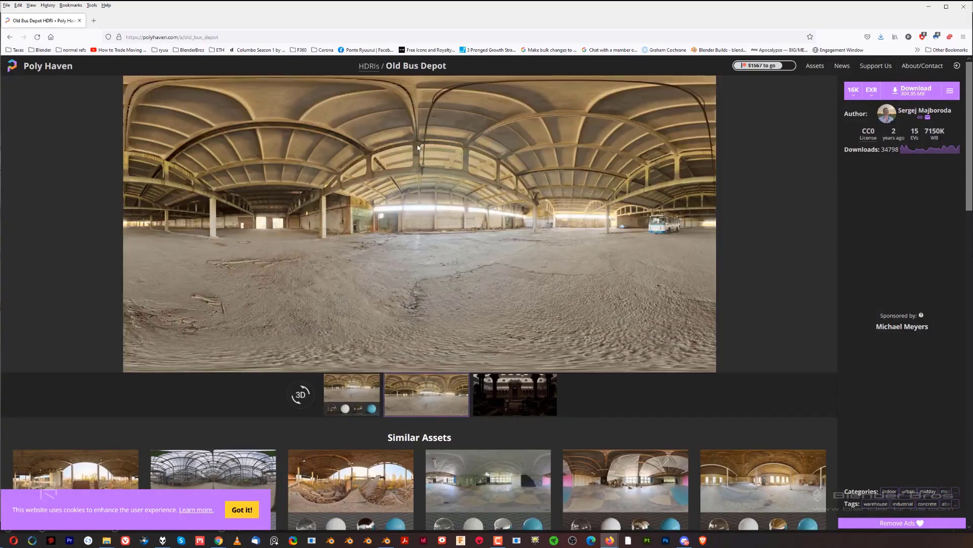
{"action": "left_click", "coordinate": [951, 91]}
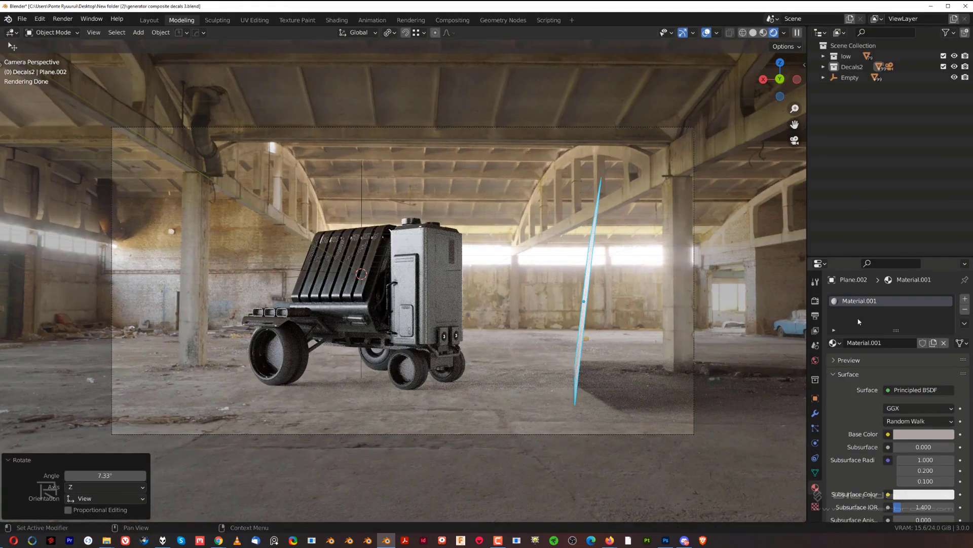
Step: Set the plane's Base Color to grey, undo its last rotation and adjust the camera view
{"action": "left_click", "coordinate": [924, 434]}
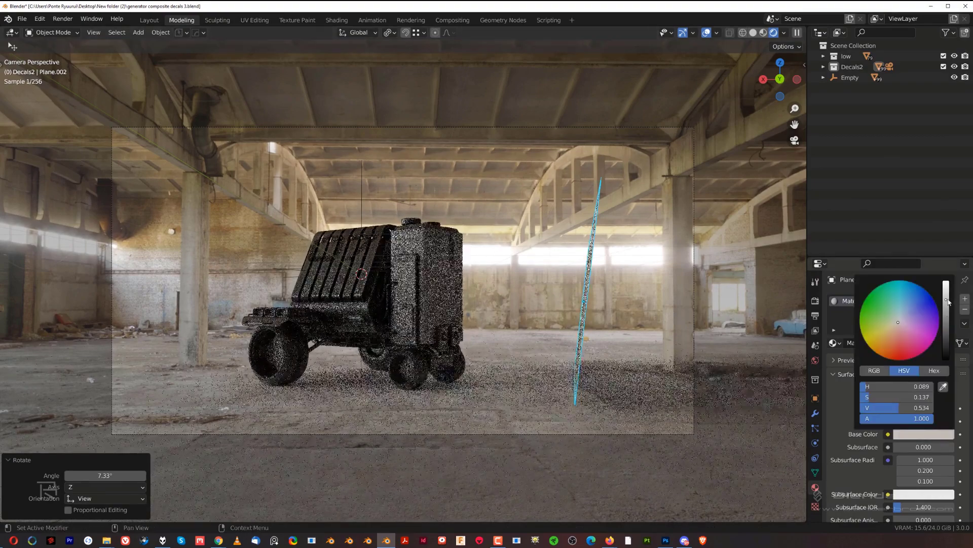
{"action": "key", "text": "ctrl+z"}
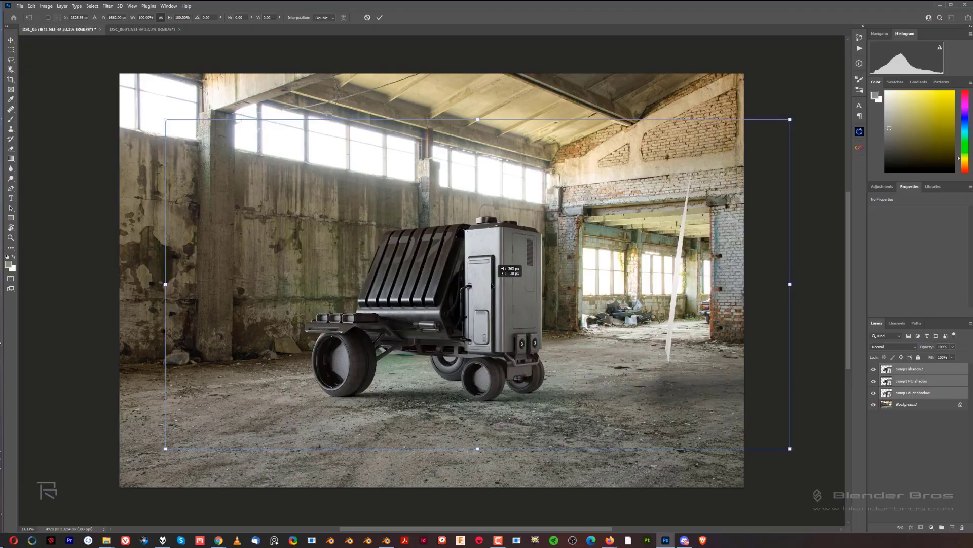
{"action": "left_click_drag", "start_coordinate": [492, 285], "coordinate": [506, 281]}
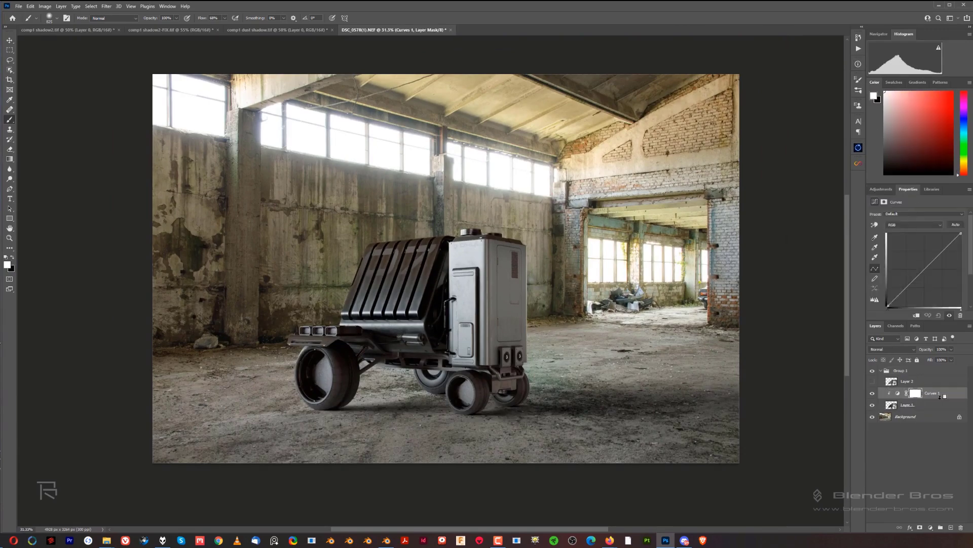
Step: Brighten the image with a curves point and enlarge the warehouse photo layer behind the render
{"action": "left_click_drag", "start_coordinate": [889, 304], "coordinate": [907, 279]}
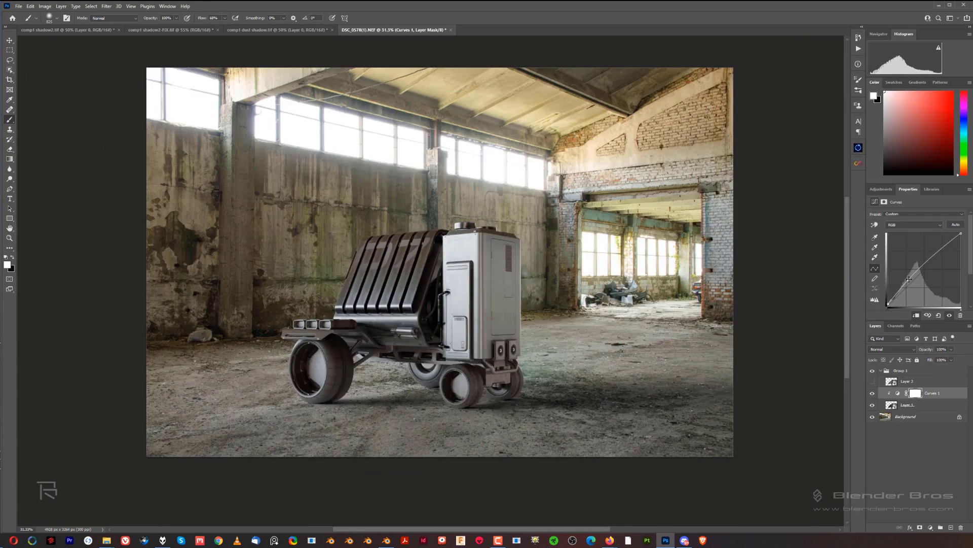
{"action": "left_click", "coordinate": [926, 405]}
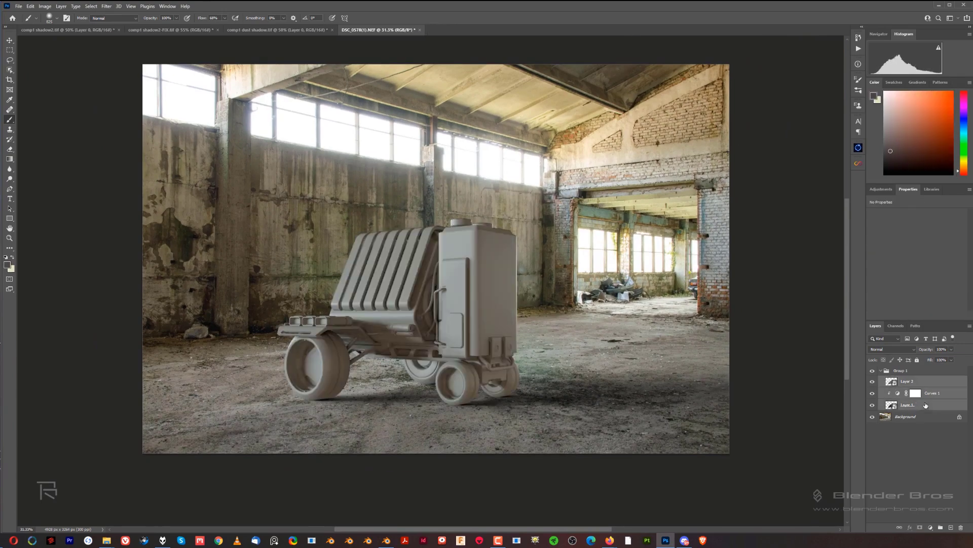
{"action": "left_click_drag", "start_coordinate": [772, 128], "coordinate": [516, 214]}
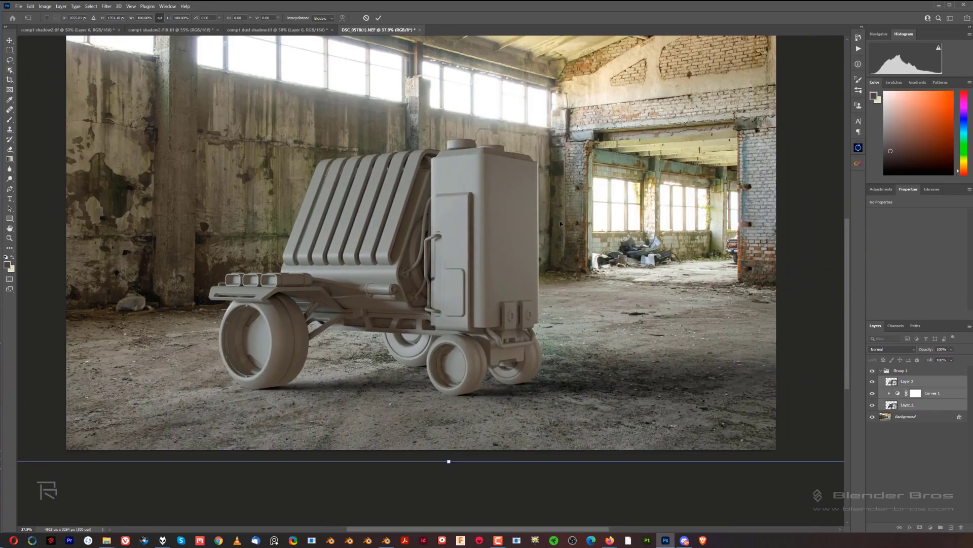
{"action": "scroll", "coordinate": [532, 221], "scroll_direction": "down", "scroll_amount": 3, "text": "alt"}
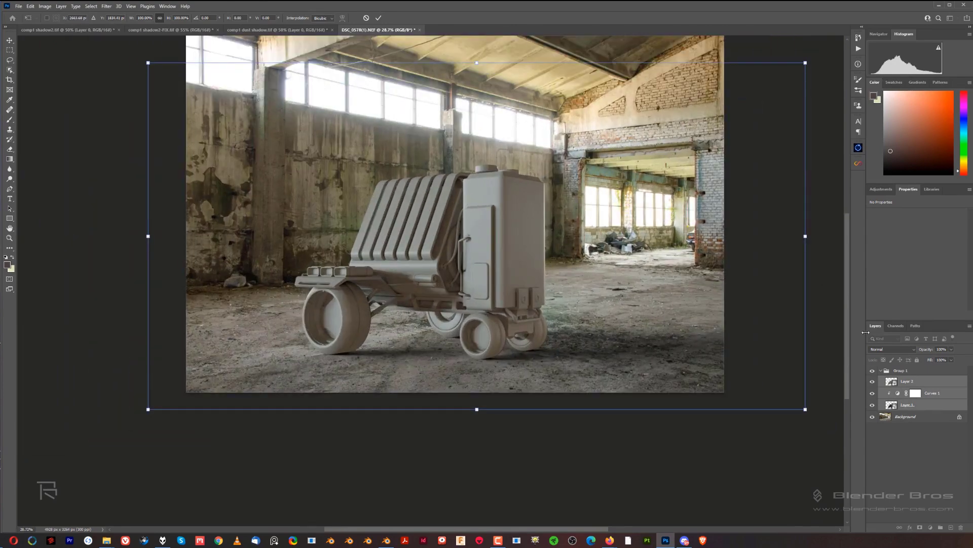
{"action": "scroll", "coordinate": [730, 411], "scroll_direction": "up", "scroll_amount": 5, "text": "alt"}
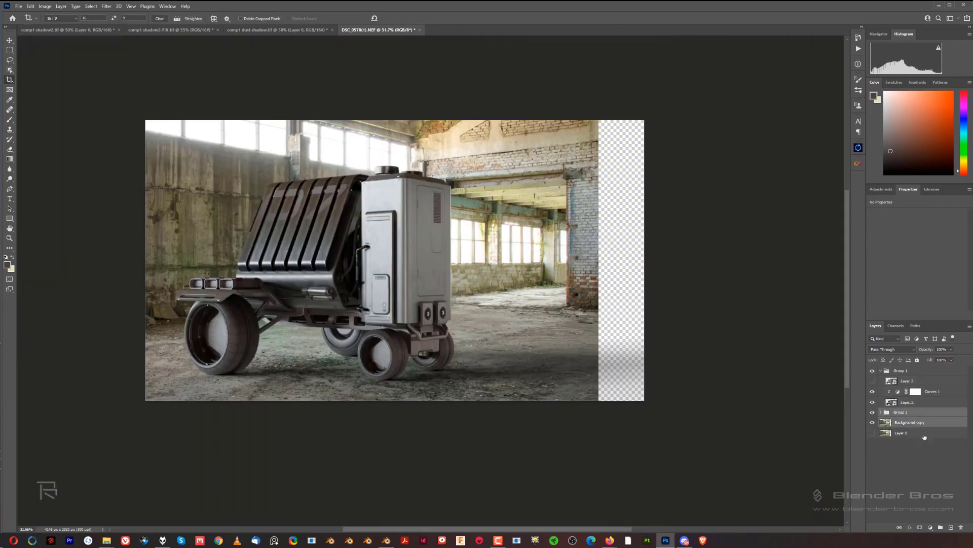
Step: Merge the photo layers, Content-Aware Fill the empty edge and commit the wider crop
{"action": "right_click", "coordinate": [925, 436]}
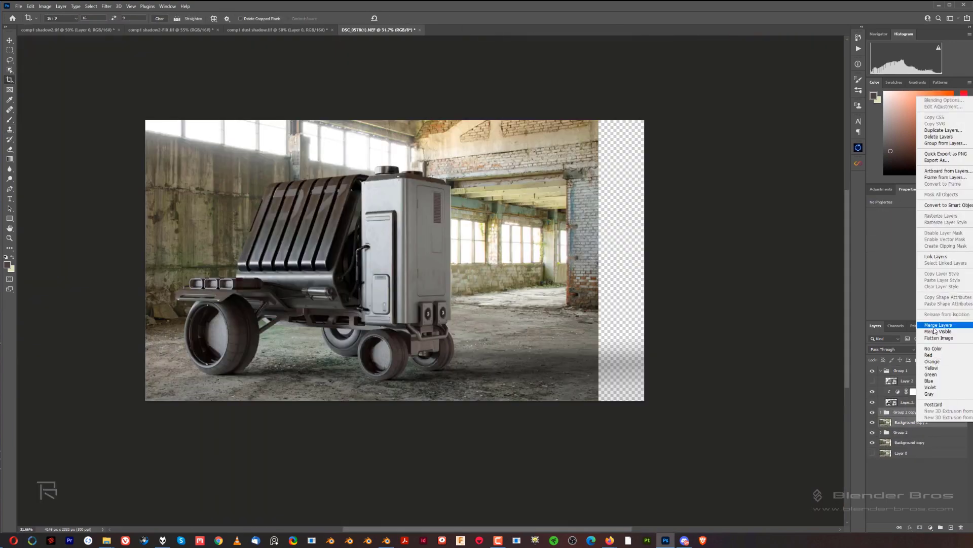
{"action": "left_click", "coordinate": [943, 328]}
{"action": "left_click", "coordinate": [29, 7]}
{"action": "left_click", "coordinate": [57, 133]}
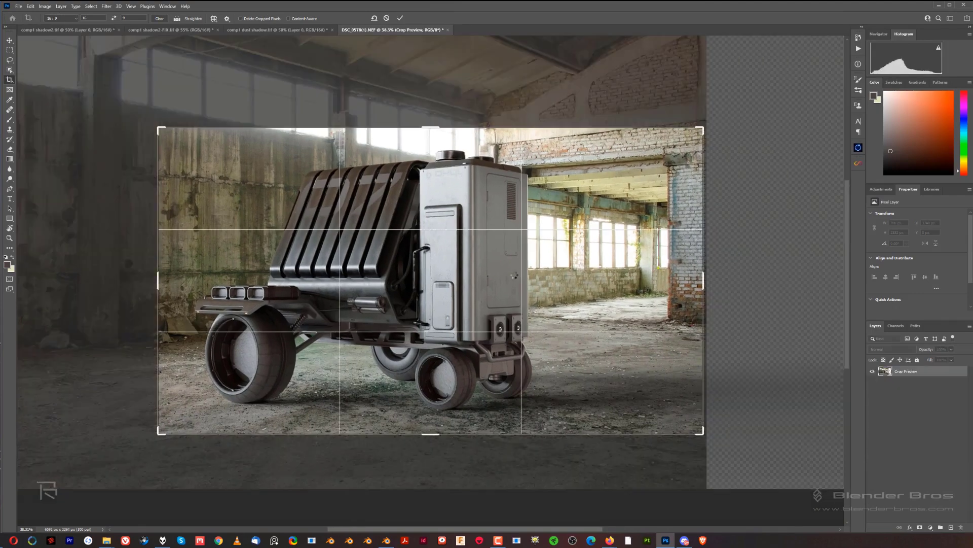
{"action": "key", "text": "Return"}
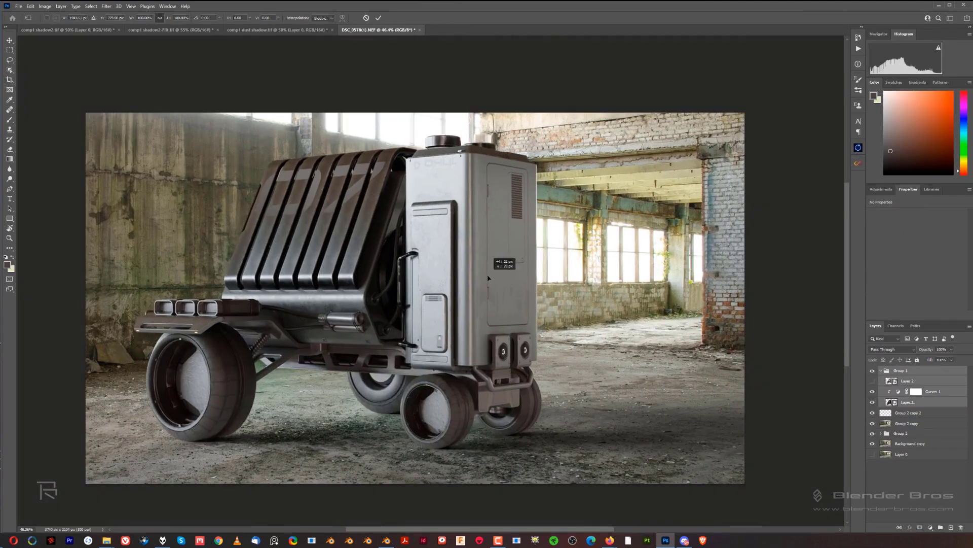
Step: Free Transform the generator layer to rescale it into the scene
{"action": "key", "text": "ctrl+t"}
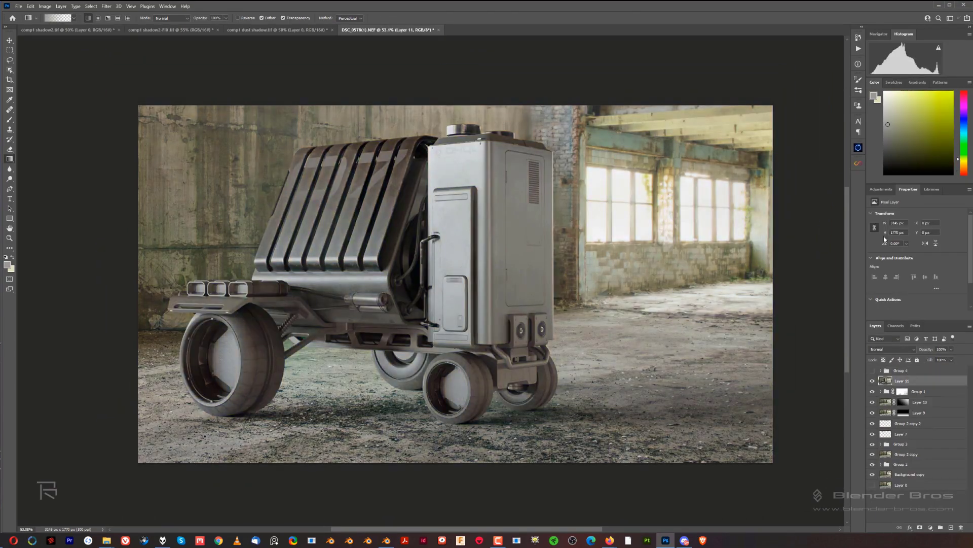
{"action": "left_click", "coordinate": [107, 6]}
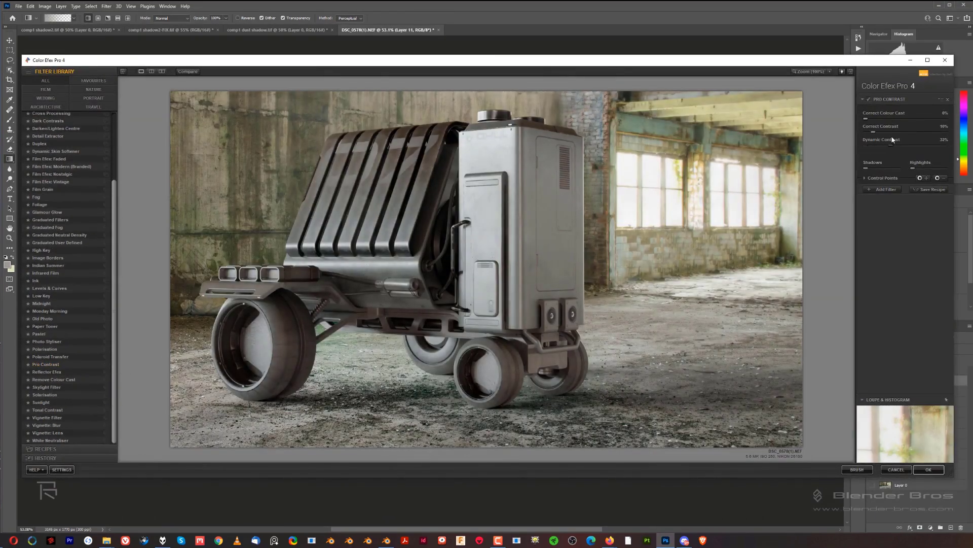
Step: Apply Pro Contrast, add an Infinite Color group, and relaunch Color Efex Pro for Bleach Bypass
{"action": "left_click", "coordinate": [929, 469]}
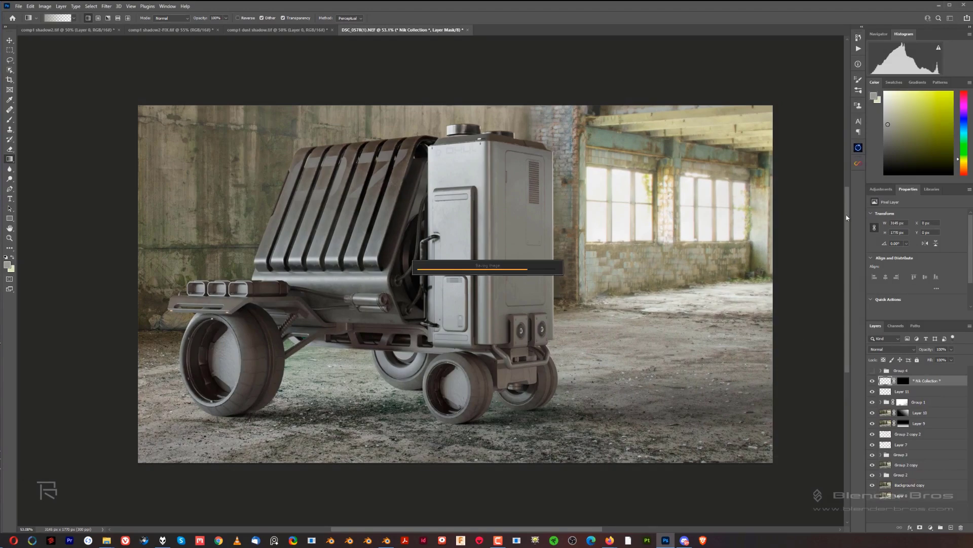
{"action": "left_click", "coordinate": [816, 214]}
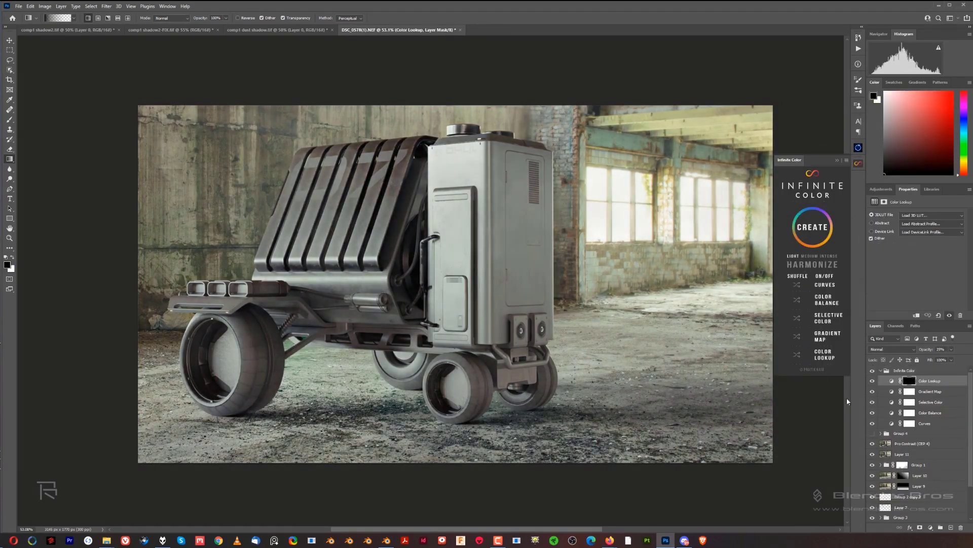
{"action": "left_click", "coordinate": [107, 6]}
{"action": "mouse_move", "coordinate": [123, 180]}
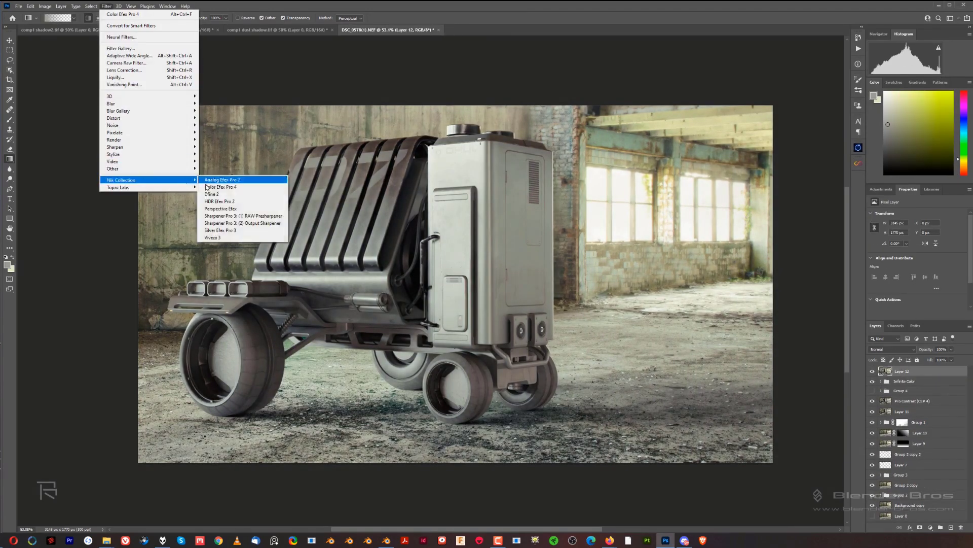
{"action": "left_click", "coordinate": [228, 177]}
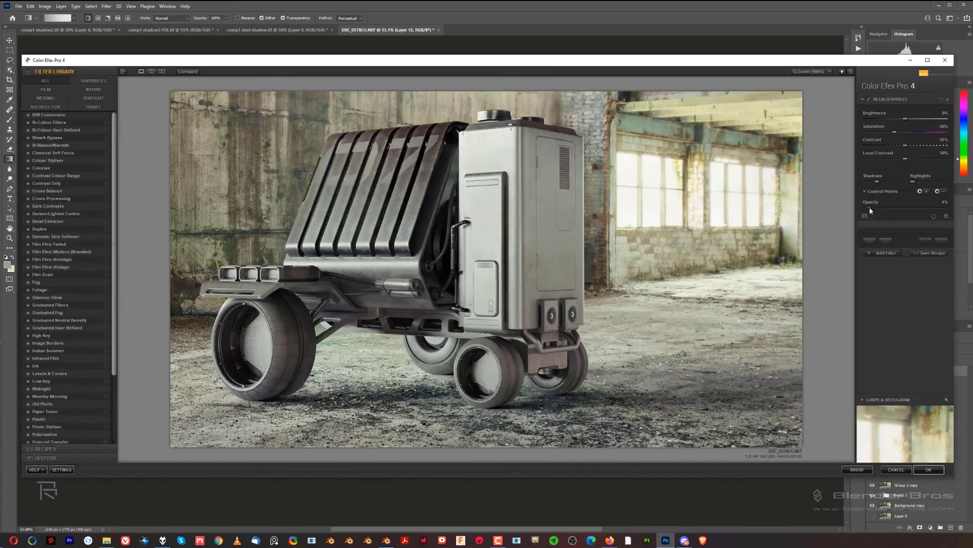
{"action": "key", "text": "F5"}
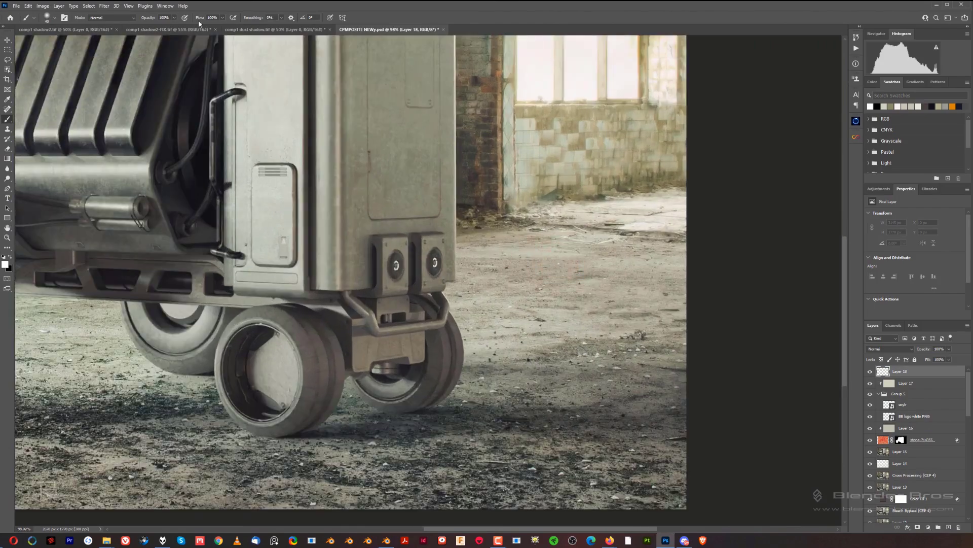
{"action": "scroll", "coordinate": [381, 279], "scroll_direction": "up", "scroll_amount": 5, "text": "alt"}
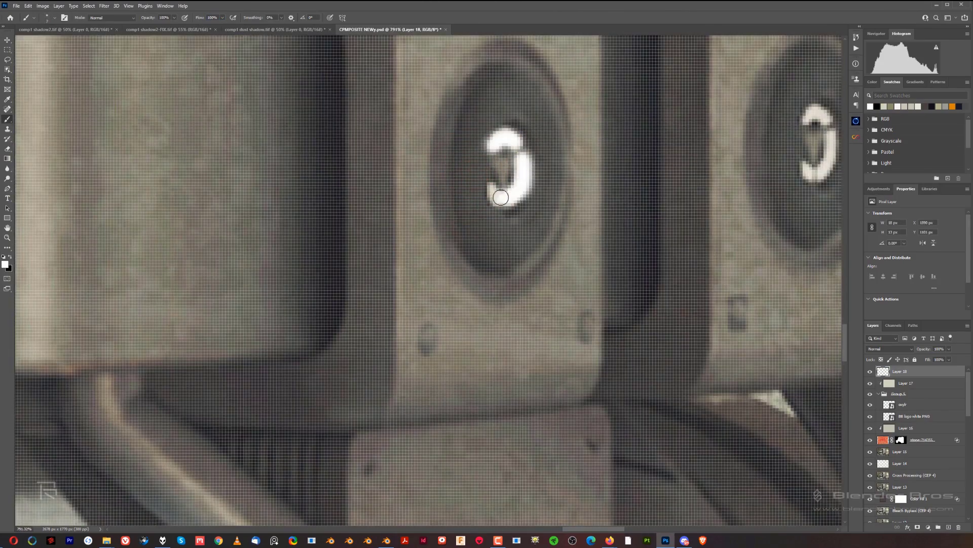
{"action": "scroll", "coordinate": [501, 198], "scroll_direction": "right", "scroll_amount": 5}
{"action": "scroll", "coordinate": [280, 228], "scroll_direction": "down", "scroll_amount": 3, "text": "alt"}
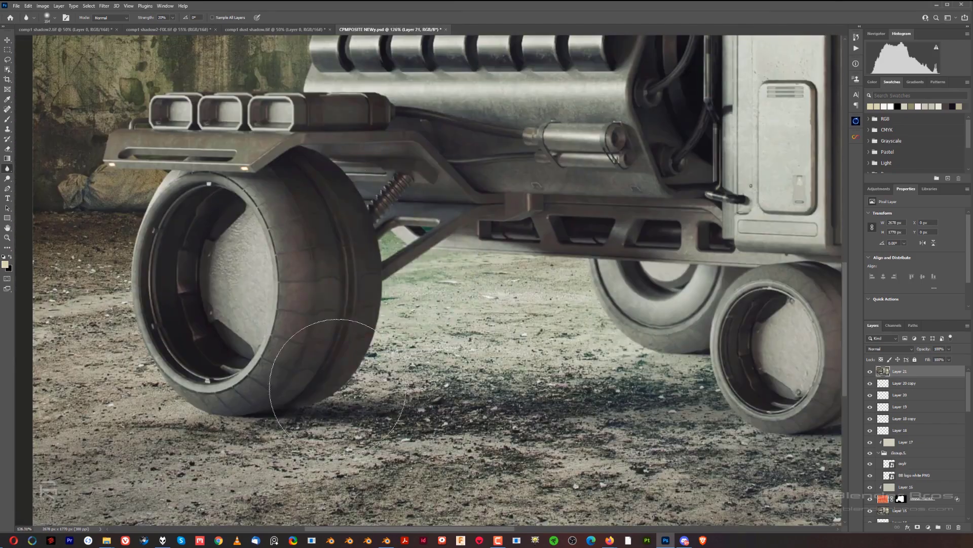
{"action": "scroll", "coordinate": [325, 348], "scroll_direction": "down", "scroll_amount": 2, "text": "alt"}
{"action": "scroll", "coordinate": [457, 319], "scroll_direction": "down", "scroll_amount": 1, "text": "alt"}
{"action": "scroll", "coordinate": [520, 287], "scroll_direction": "down", "scroll_amount": 3, "text": "alt"}
Step: Pan the zoomed image to bring the grille area into view for retouching
{"action": "left_click_drag", "start_coordinate": [520, 288], "coordinate": [543, 241]}
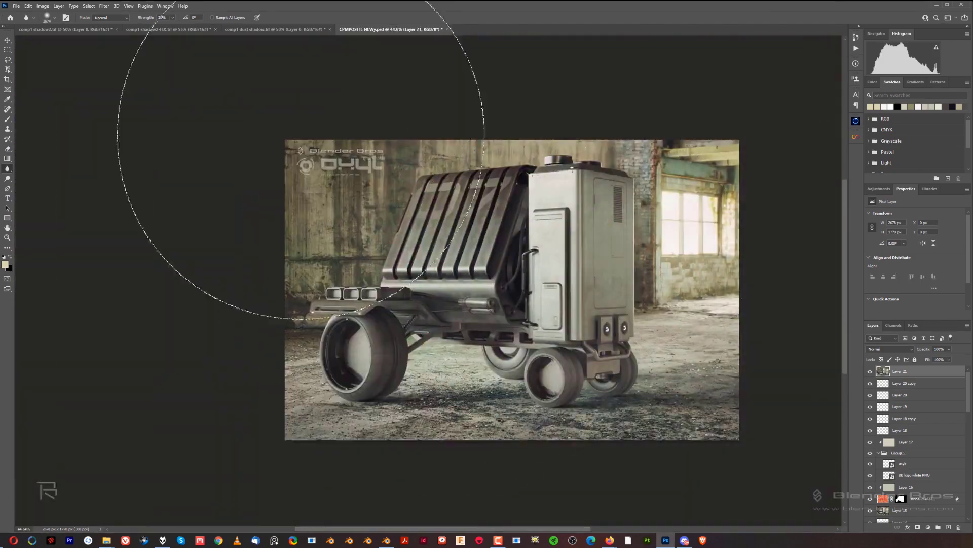
{"action": "scroll", "coordinate": [431, 291], "scroll_direction": "up", "scroll_amount": 3, "text": "alt"}
{"action": "scroll", "coordinate": [432, 292], "scroll_direction": "up", "scroll_amount": 2, "text": "alt"}
{"action": "scroll", "coordinate": [431, 291], "scroll_direction": "up", "scroll_amount": 1, "text": "alt"}
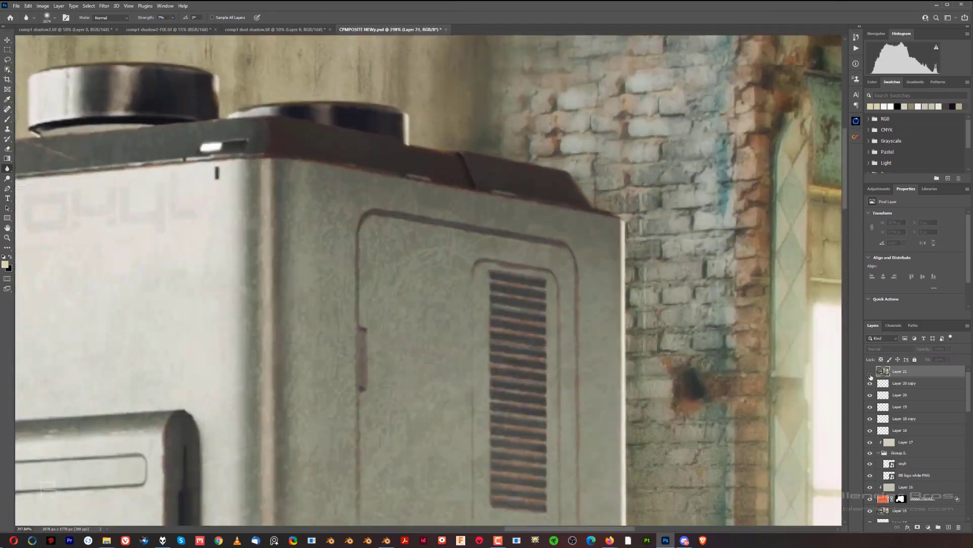
{"action": "left_click_drag", "start_coordinate": [153, 228], "coordinate": [479, 203]}
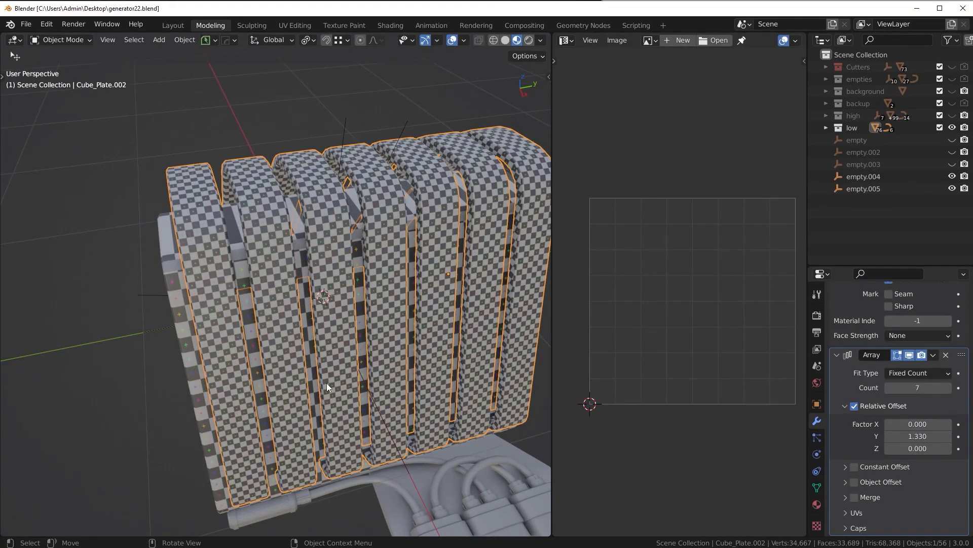
Step: In Edit Mode, pick linked UV islands one after another across the chassis with L
{"action": "key", "text": "Tab"}
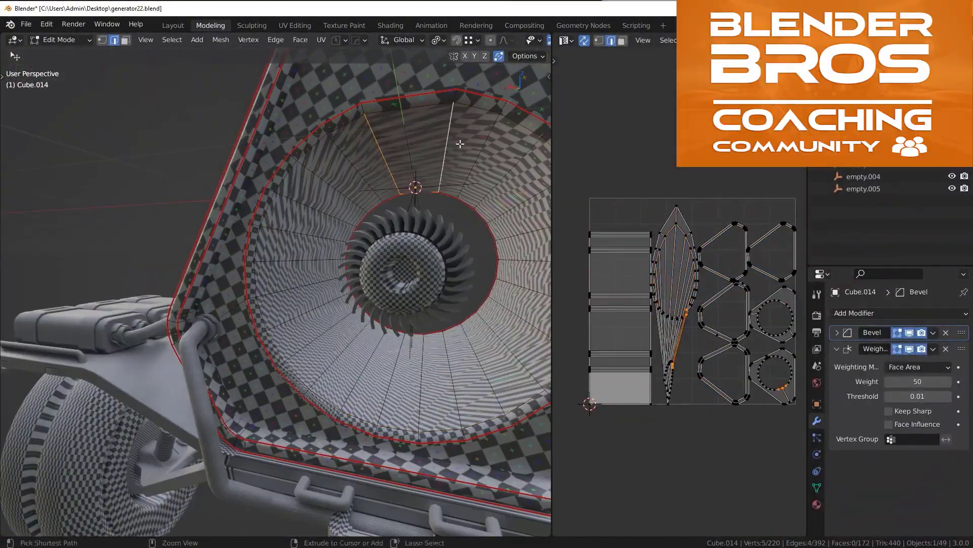
{"action": "scroll", "coordinate": [662, 420], "scroll_direction": "down", "scroll_amount": 3}
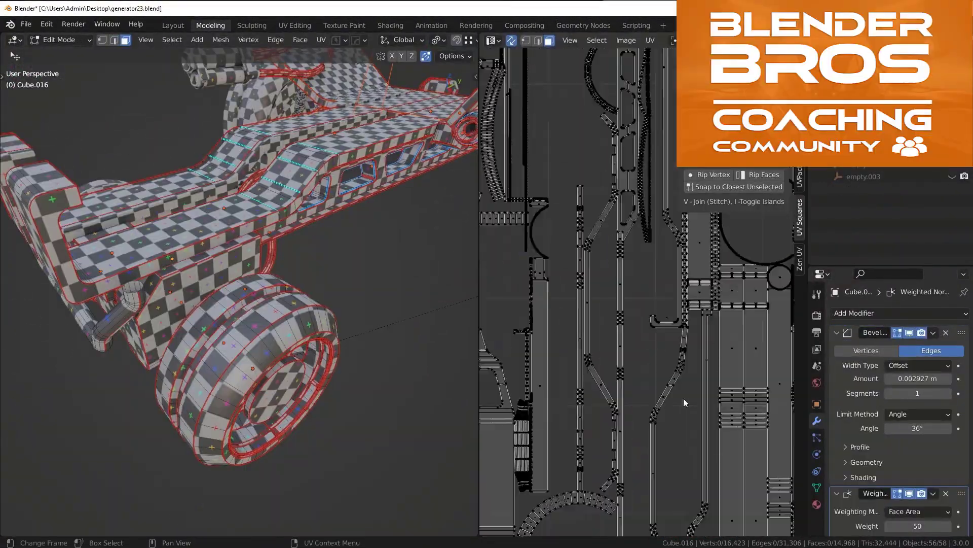
{"action": "key", "text": "l"}
{"action": "middle_click_drag", "start_coordinate": [641, 347], "coordinate": [685, 365]}
{"action": "key", "text": "l"}
{"action": "key", "text": "l"}
{"action": "key", "text": "l"}
{"action": "key", "text": "l"}
{"action": "key", "text": "l"}
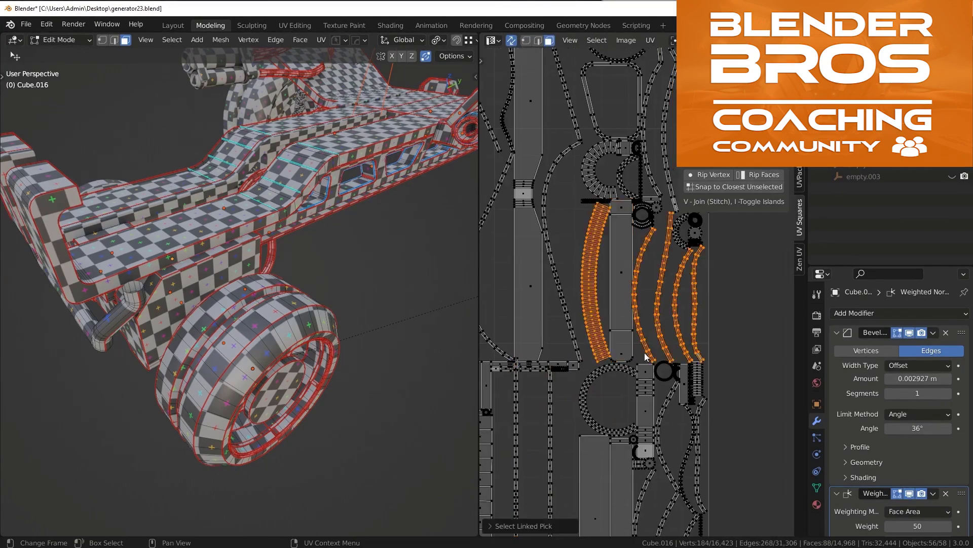
{"action": "scroll", "coordinate": [645, 356], "scroll_direction": "up", "scroll_amount": 2}
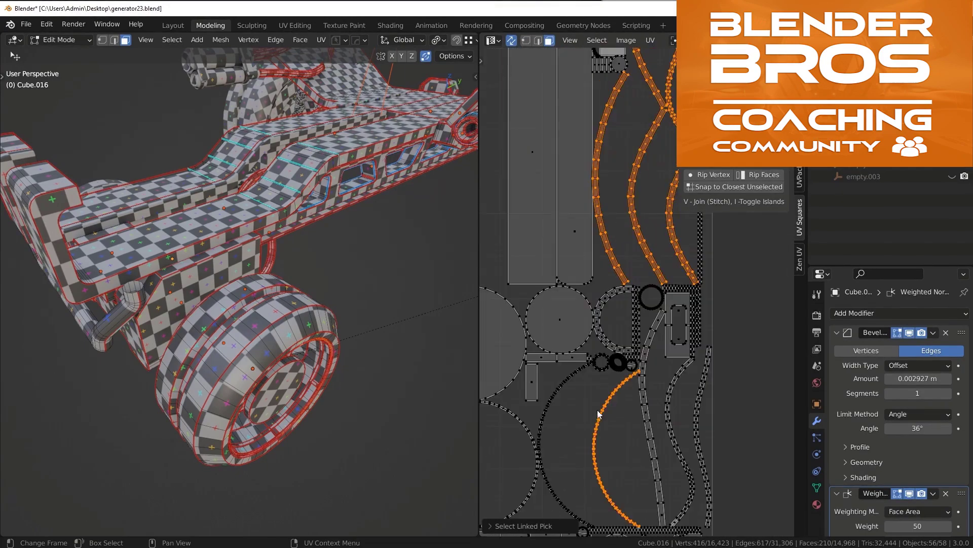
{"action": "middle_click_drag", "start_coordinate": [645, 356], "coordinate": [710, 298]}
{"action": "key", "text": "l"}
{"action": "key", "text": "l"}
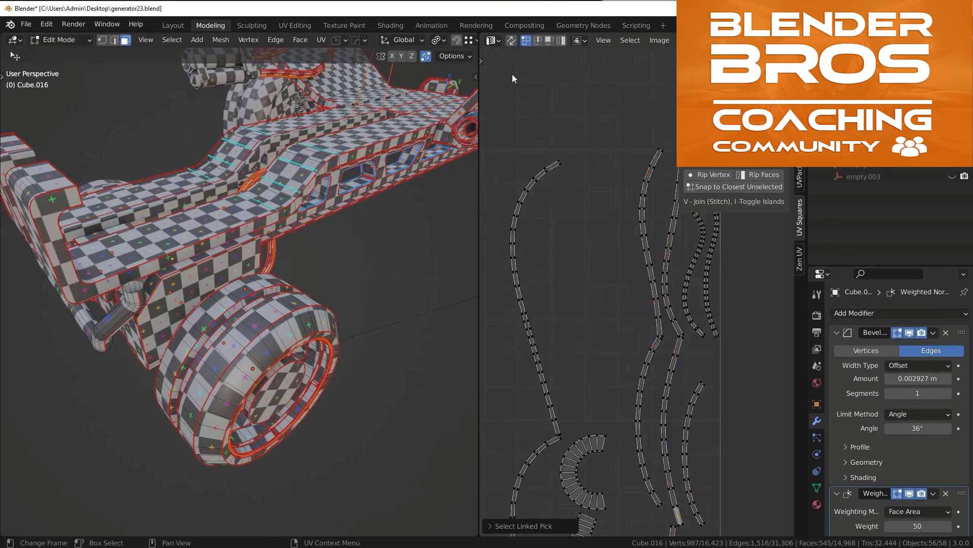
Step: Select all islands, undo back to a few, then pick the circular UV islands
{"action": "key", "text": "a"}
{"action": "key", "text": "ctrl+z"}
{"action": "scroll", "coordinate": [617, 162], "scroll_direction": "up", "scroll_amount": 3}
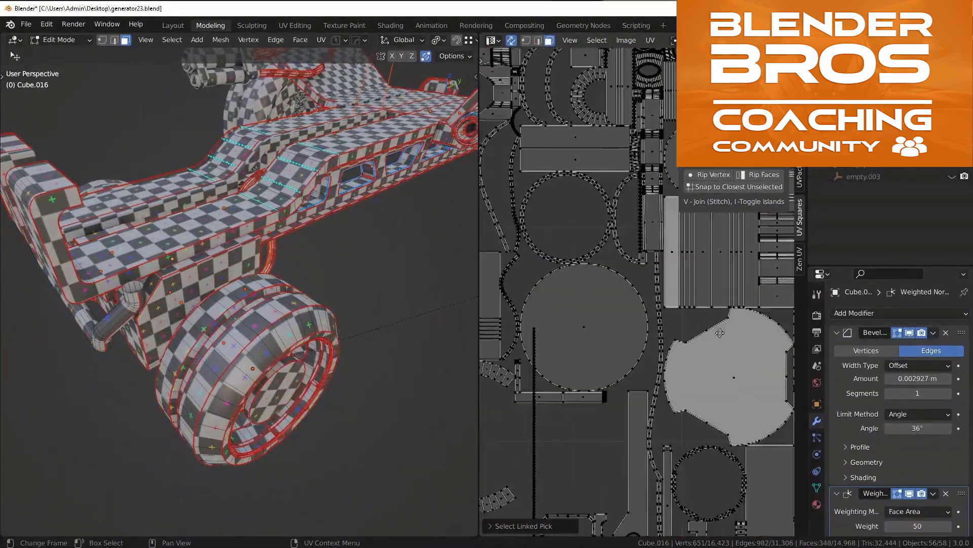
{"action": "scroll", "coordinate": [613, 350], "scroll_direction": "up", "scroll_amount": 2}
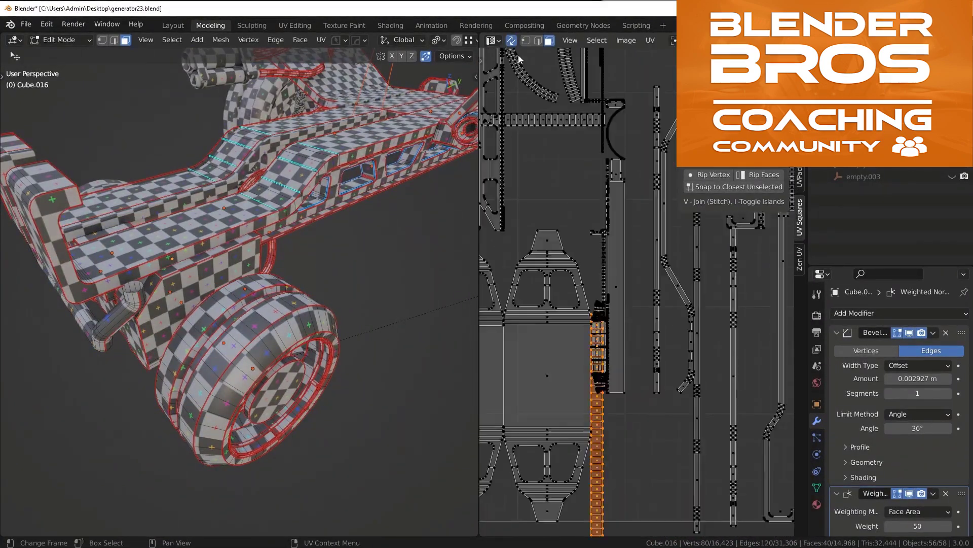
{"action": "key", "text": "l"}
{"action": "scroll", "coordinate": [540, 220], "scroll_direction": "up", "scroll_amount": 2}
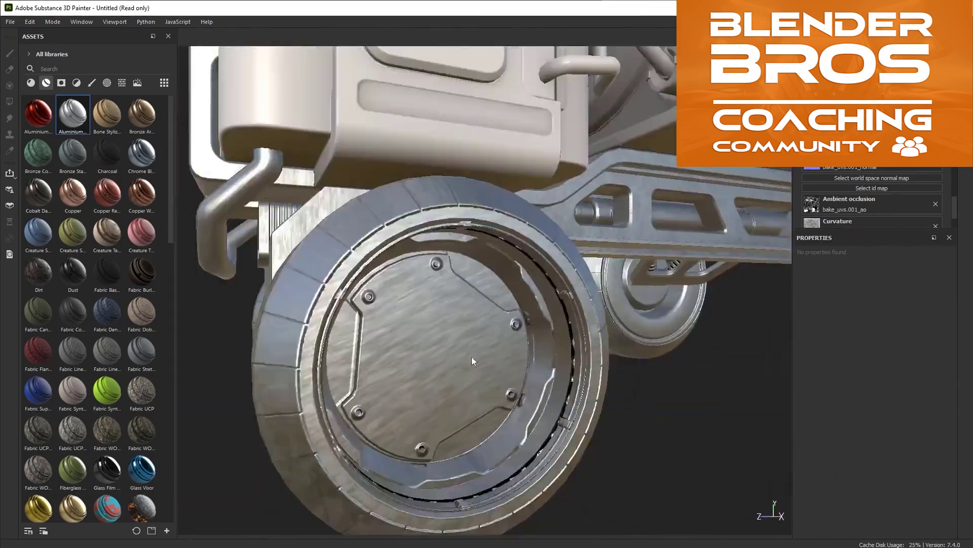
{"action": "scroll", "coordinate": [830, 218], "scroll_direction": "down", "scroll_amount": 1}
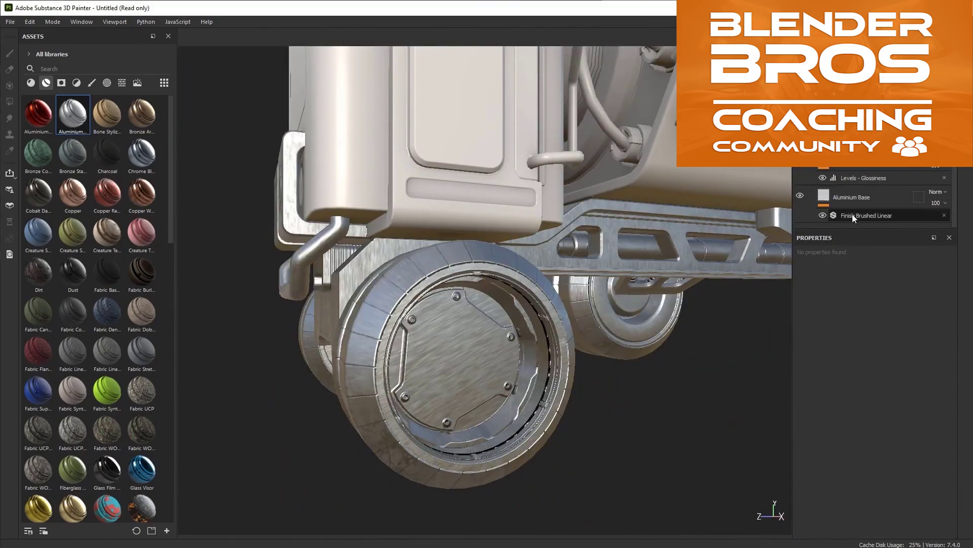
Step: Select the Finish Brushed Linear filter under Aluminium Base to review its scale and intensity parameters
{"action": "left_click", "coordinate": [882, 218]}
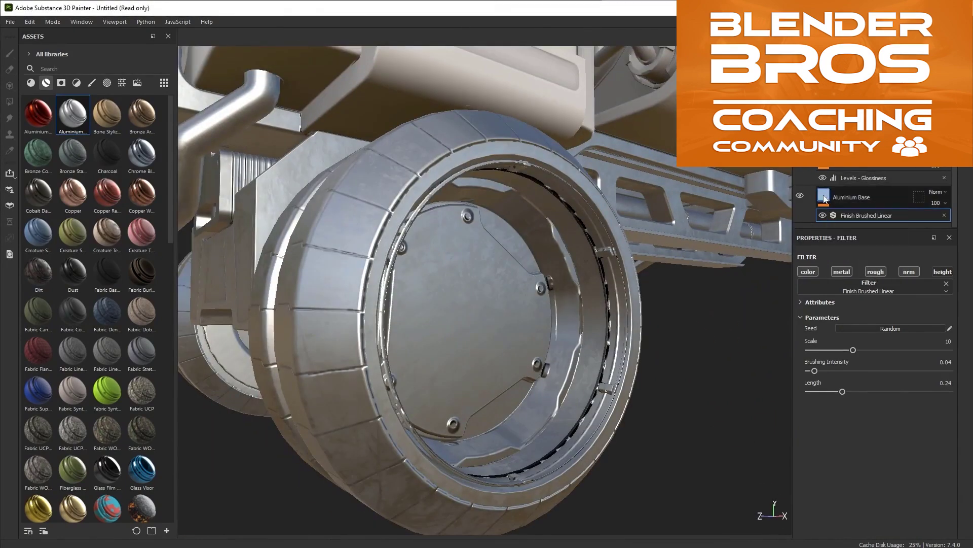
{"action": "scroll", "coordinate": [487, 383], "scroll_direction": "up", "scroll_amount": 2}
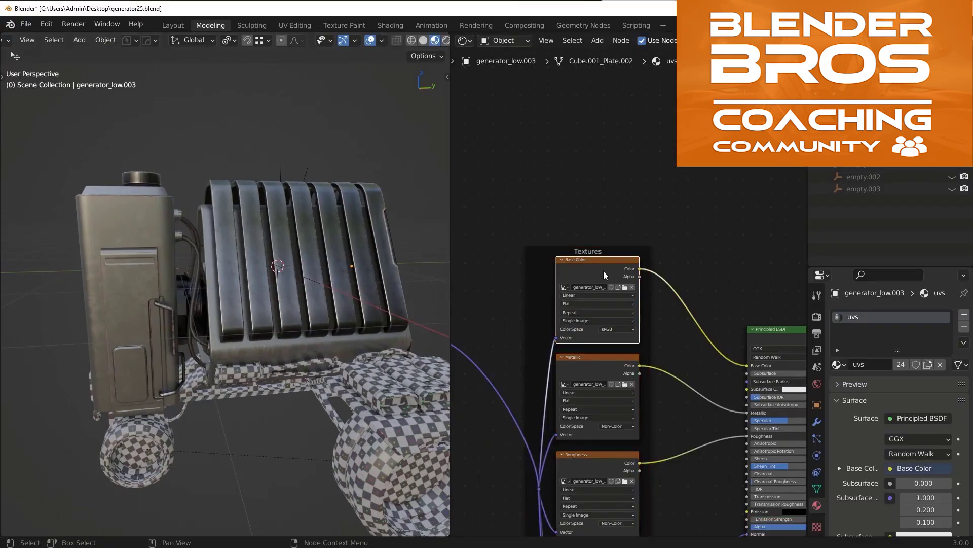
Step: Add a MixRGB Multiply node, link the base colour texture into it and route it to Base Color
{"action": "key", "text": "shift+a"}
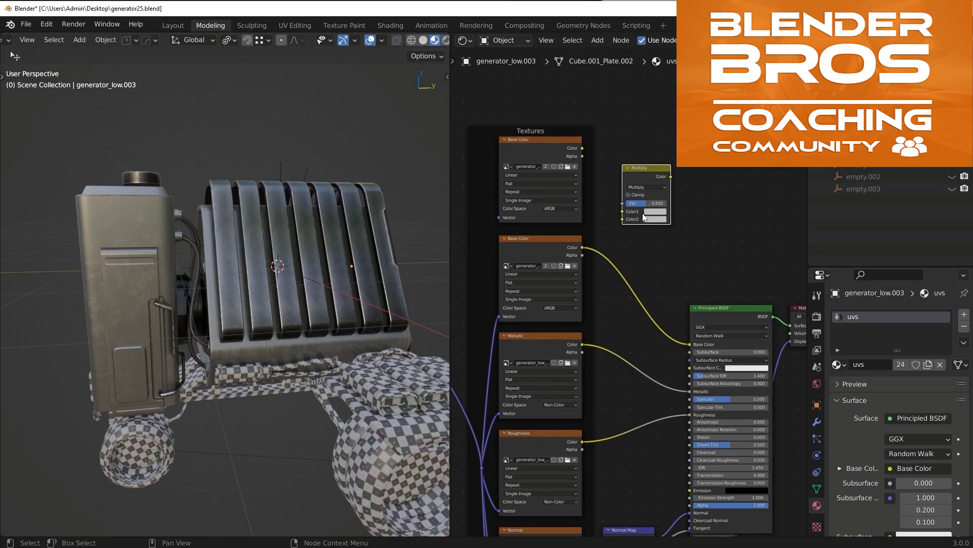
{"action": "scroll", "coordinate": [562, 229], "scroll_direction": "up", "scroll_amount": 1}
{"action": "left_click", "coordinate": [552, 134]}
{"action": "key", "text": "Return"}
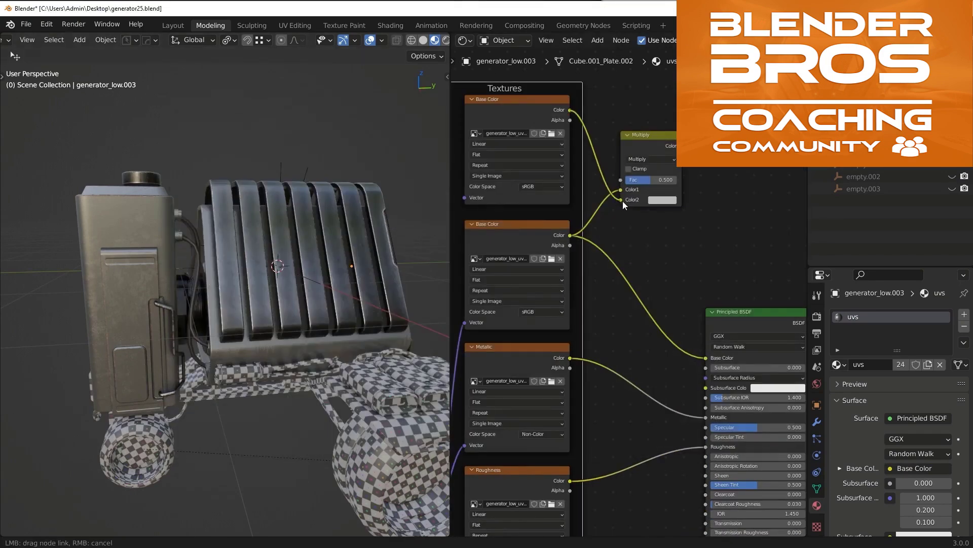